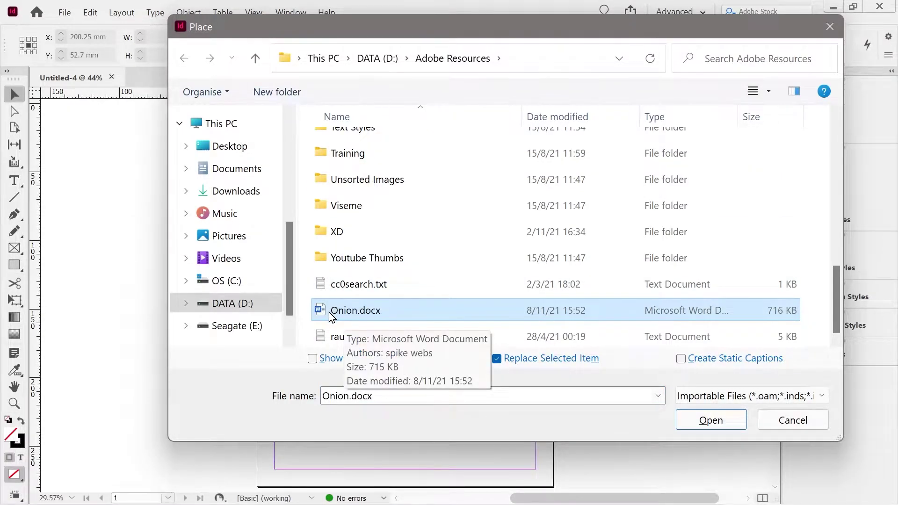
Place Onion.docx with import options shown, keeping its Word styles and inline graphics
left_click(310, 360)
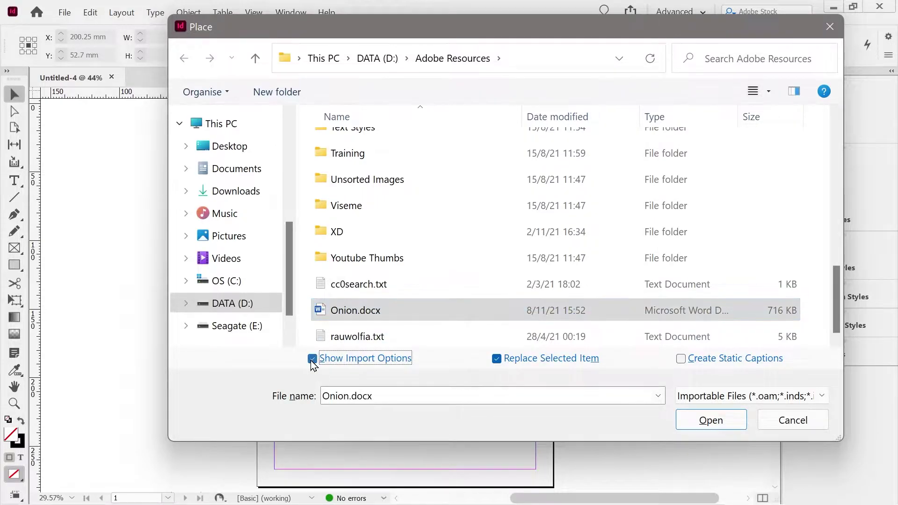
left_click(710, 420)
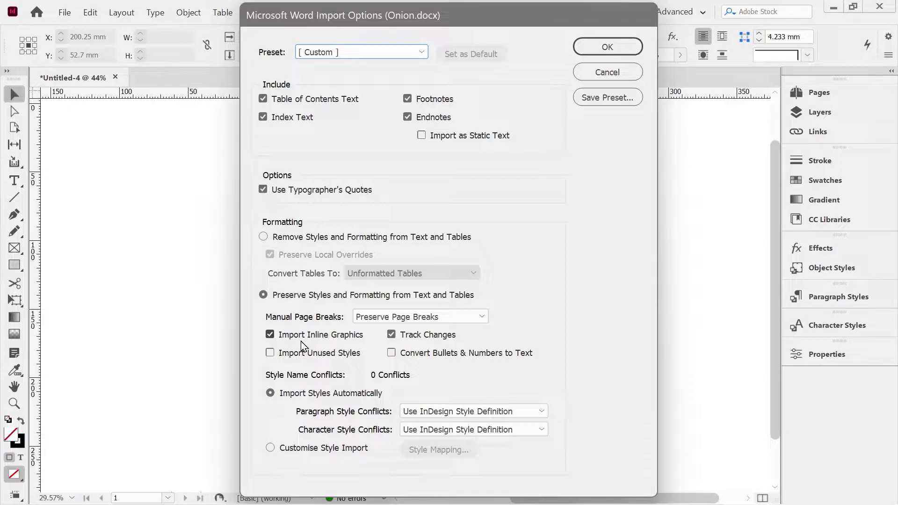
left_click(603, 47)
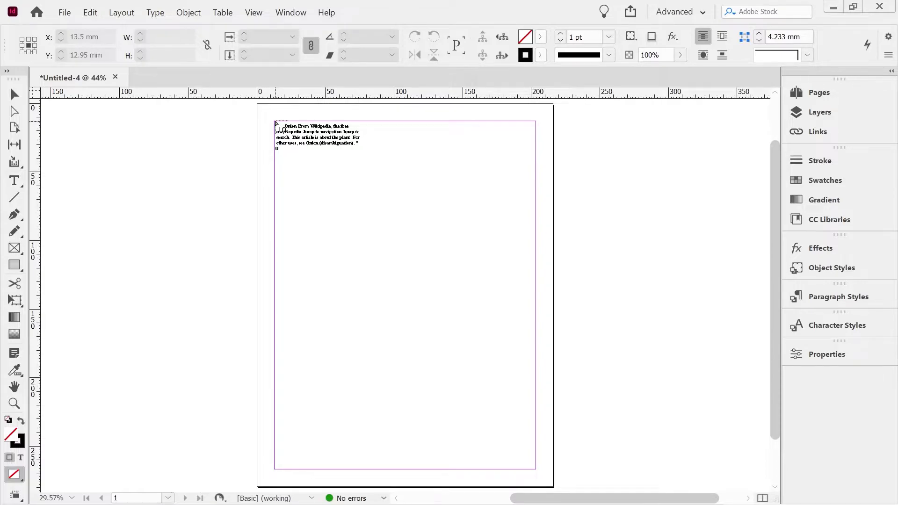
Flow the Onion article into page 1's margins and adjust the text frame's height
left_click(276, 123)
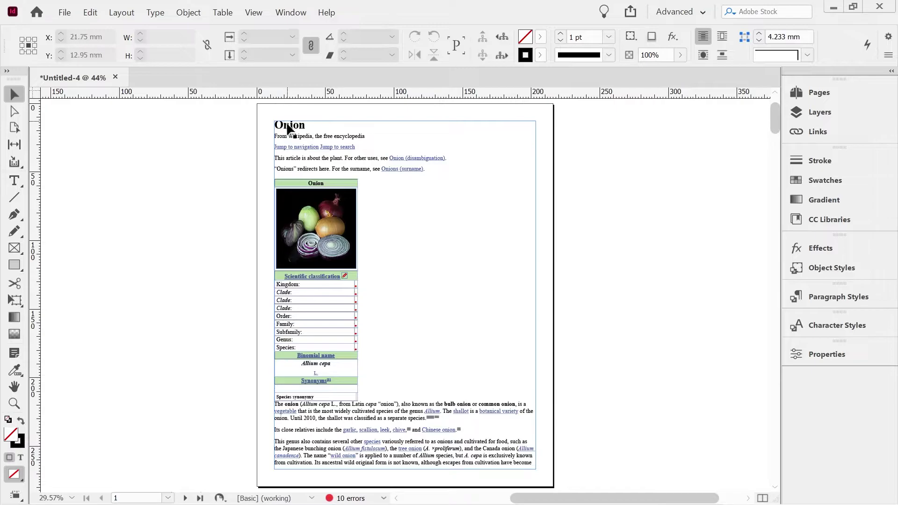
left_click_drag(406, 120, 404, 121)
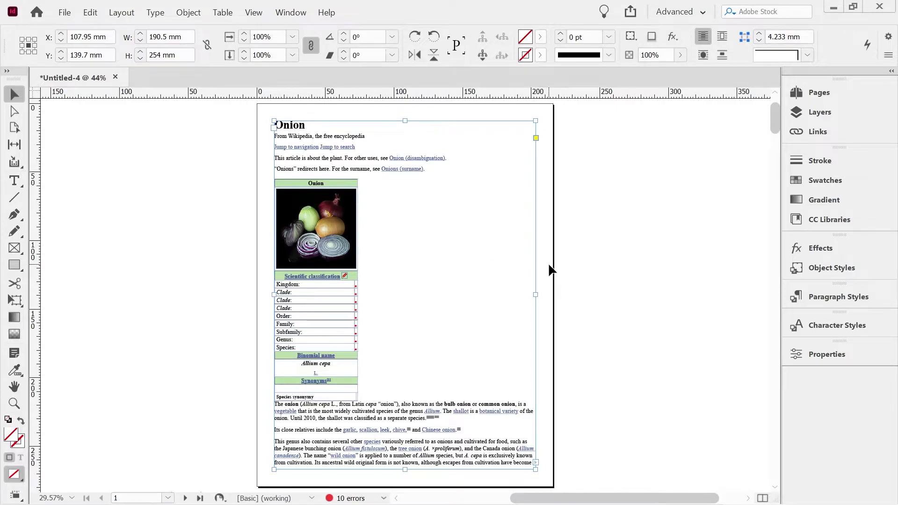
Scroll through the flowed pages to the Description section and onion flower photo on page 4
scroll(548, 262, "down", 10)
scroll(548, 263, "left", 8)
scroll(548, 263, "right", 8)
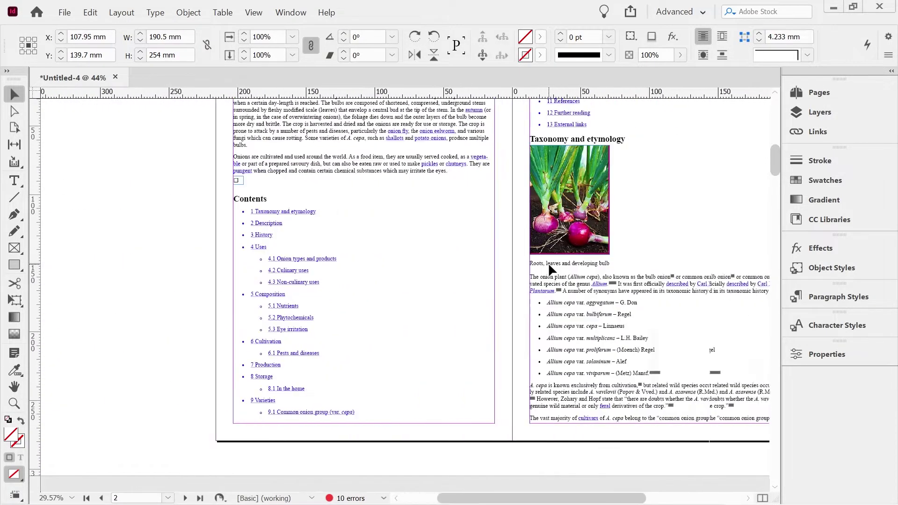
left_click(820, 93)
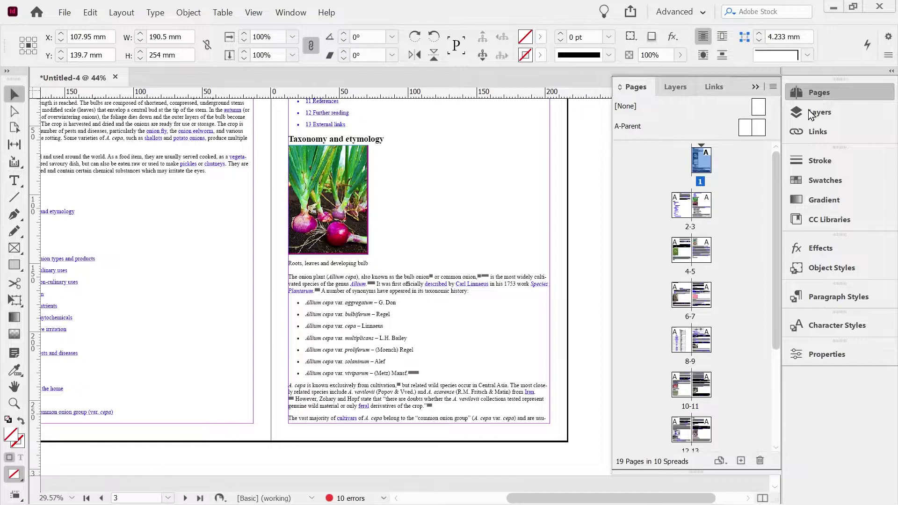
left_click(828, 91)
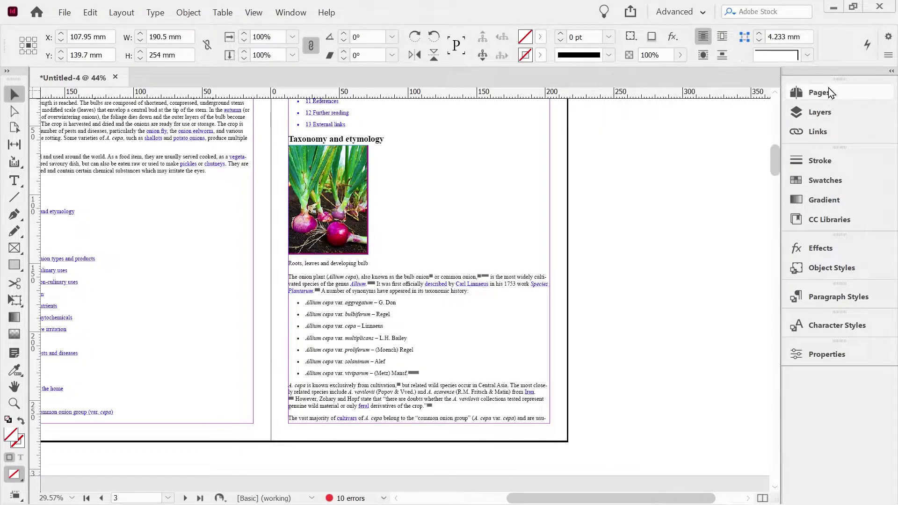
scroll(444, 181, "left", 5)
scroll(444, 182, "down", 2)
scroll(446, 188, "down", 10)
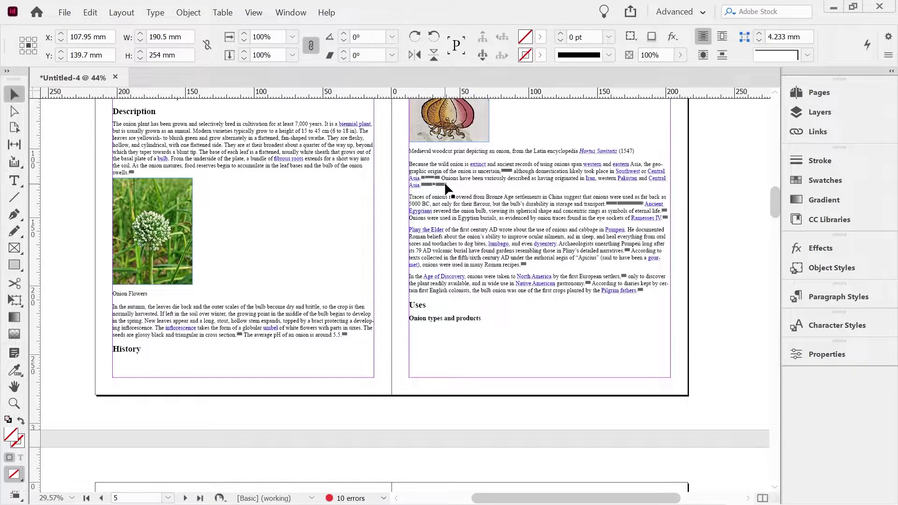
scroll(446, 188, "up", 2)
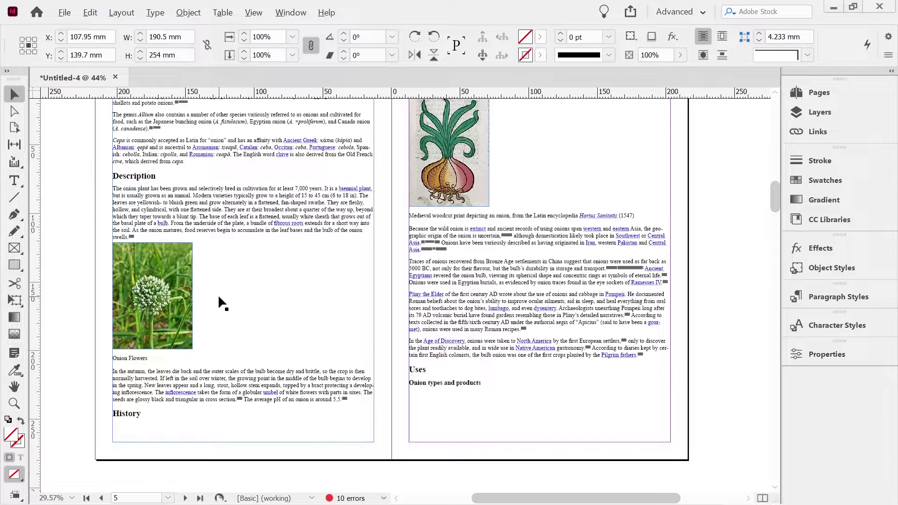
scroll(218, 294, "up", 4)
scroll(219, 298, "down", 3)
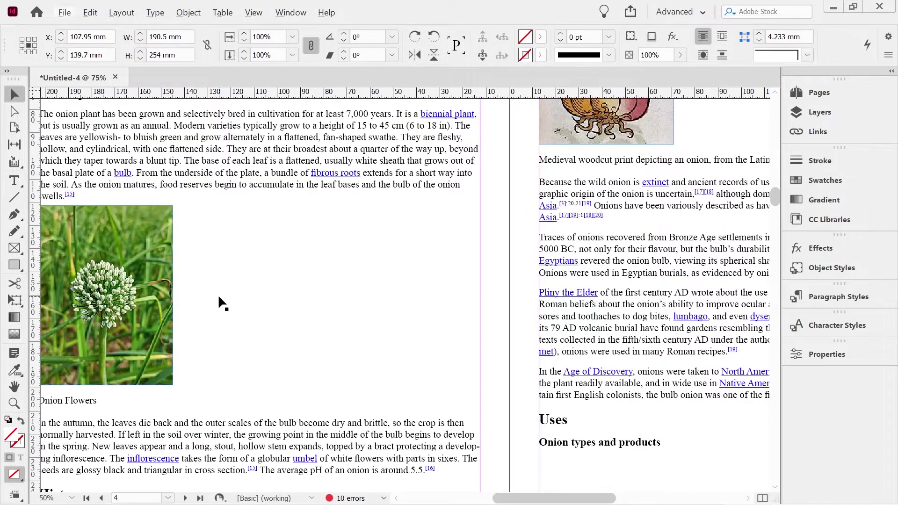
scroll(219, 297, "down", 6)
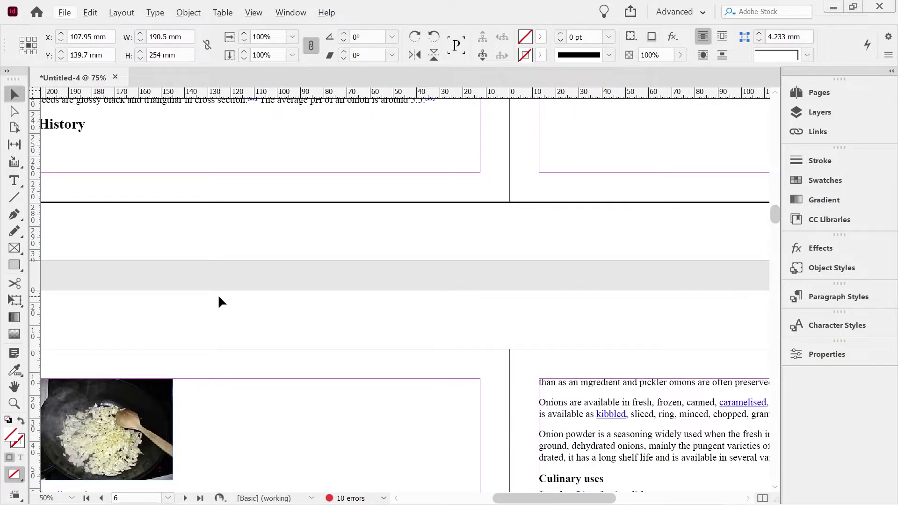
scroll(218, 293, "right", 4)
scroll(218, 294, "left", 5)
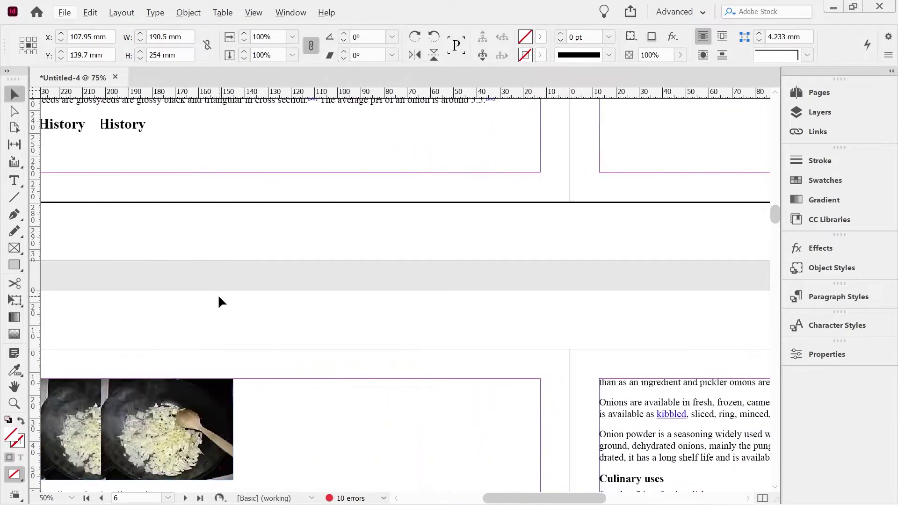
scroll(218, 294, "left", 4)
scroll(218, 294, "up", 7)
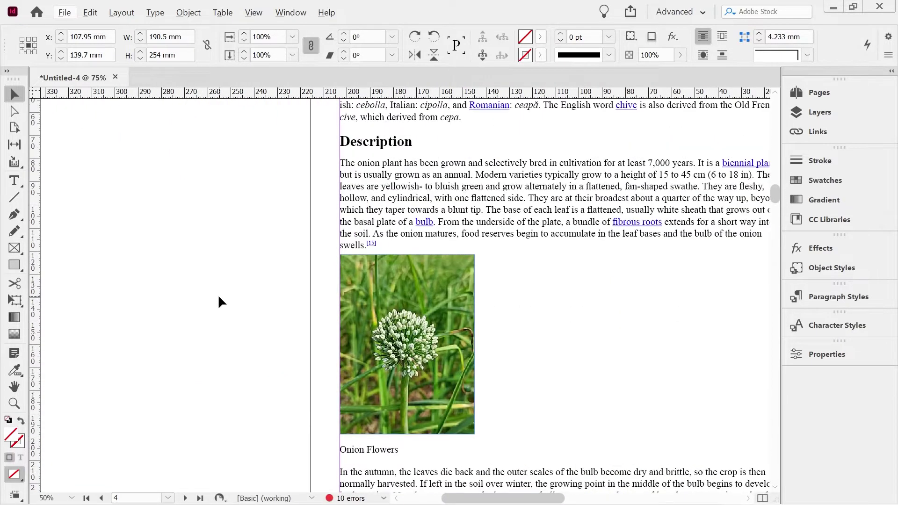
scroll(218, 293, "right", 5)
scroll(218, 294, "left", 3)
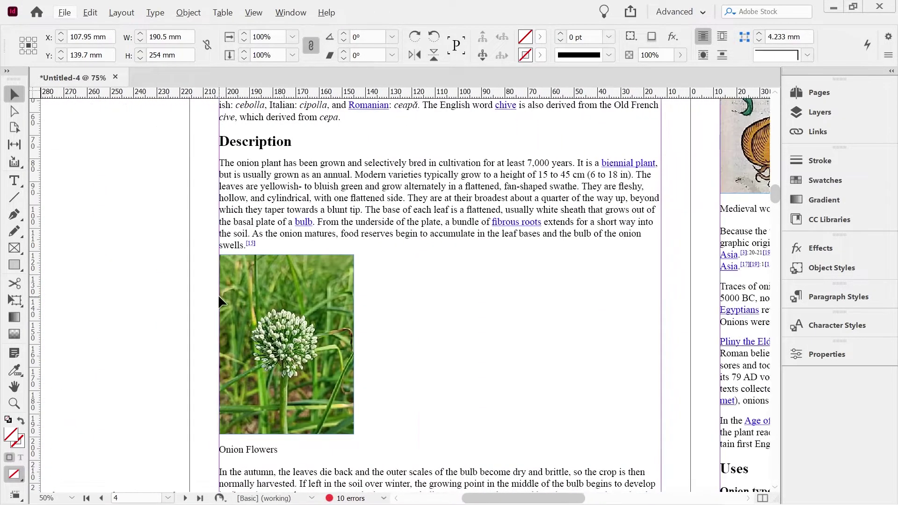
scroll(218, 294, "right", 3)
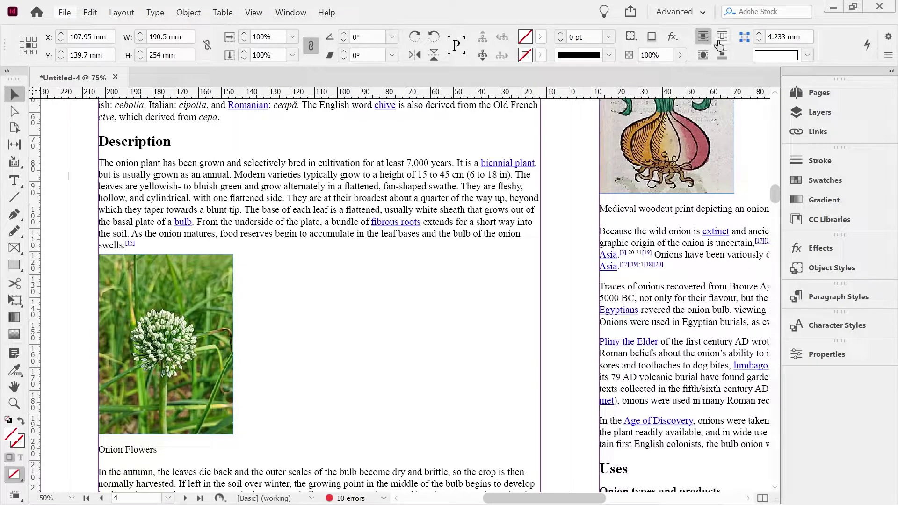
Select and deselect the onion flower photo several times, leaving it selected to check its anchor
left_click(161, 281)
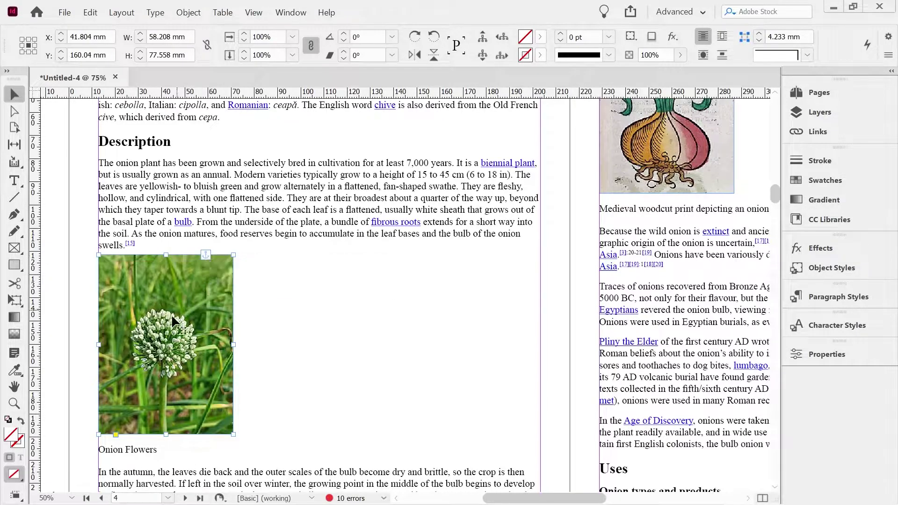
key("ctrl+shift+a")
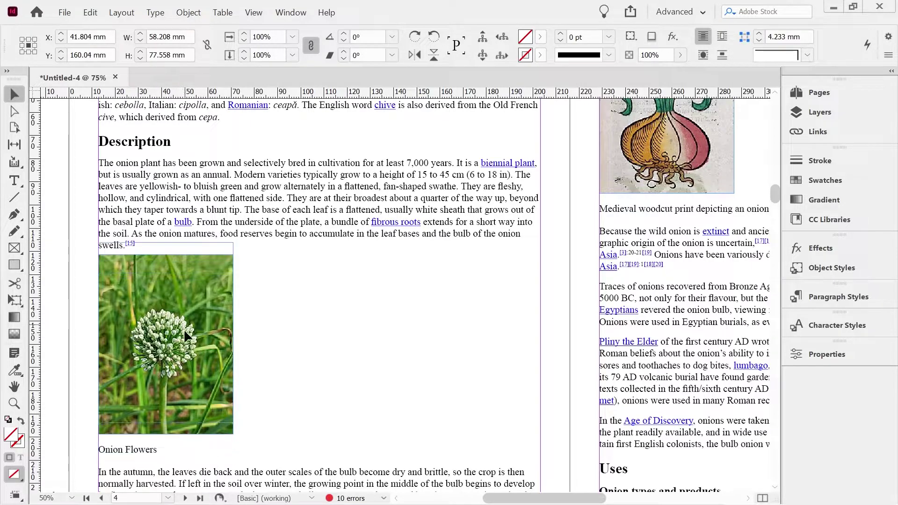
left_click(187, 352)
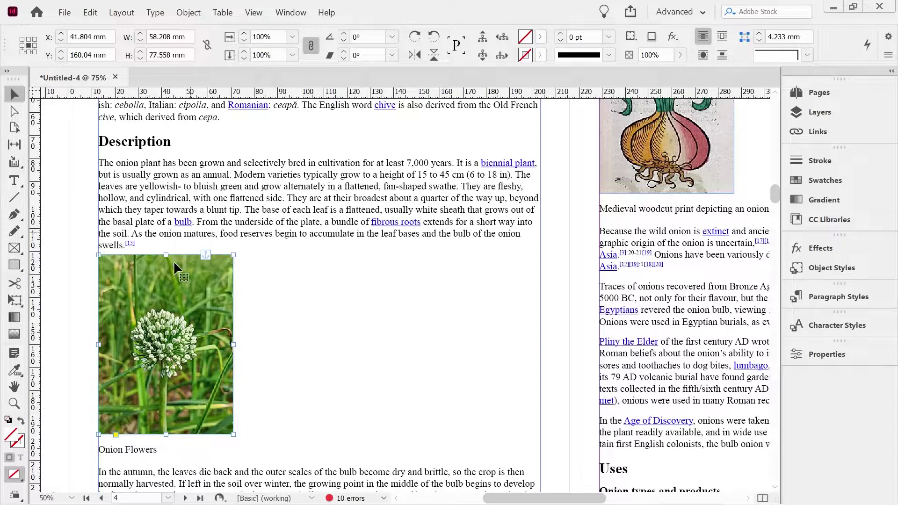
key("ctrl+shift+a")
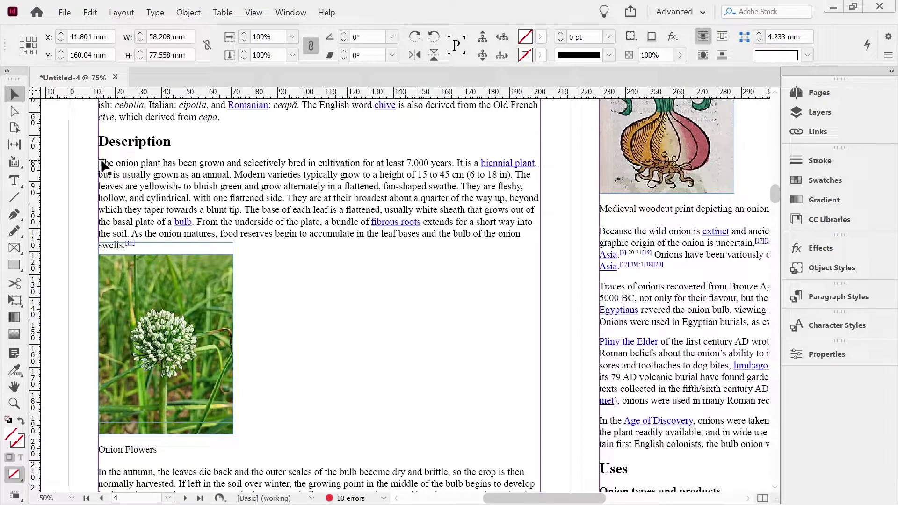
left_click(167, 328)
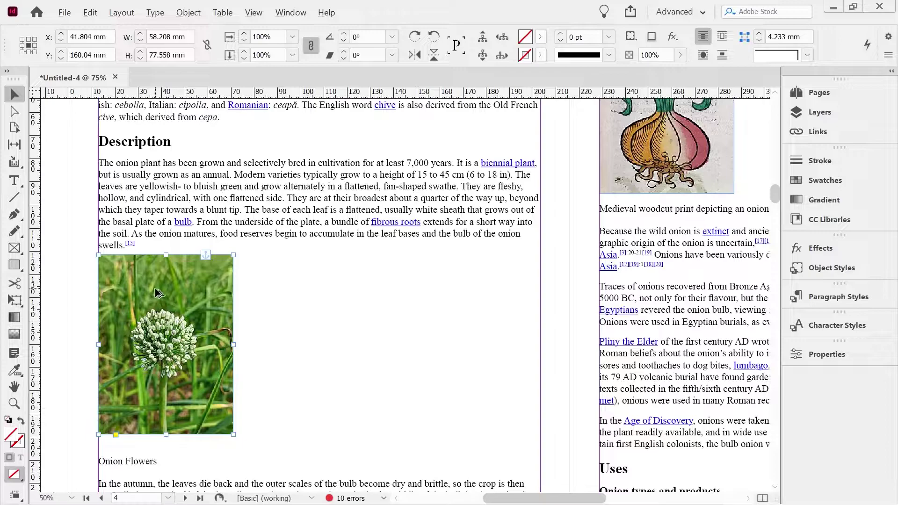
key("ctrl+shift+a")
left_click(206, 315)
key("ctrl+shift+a")
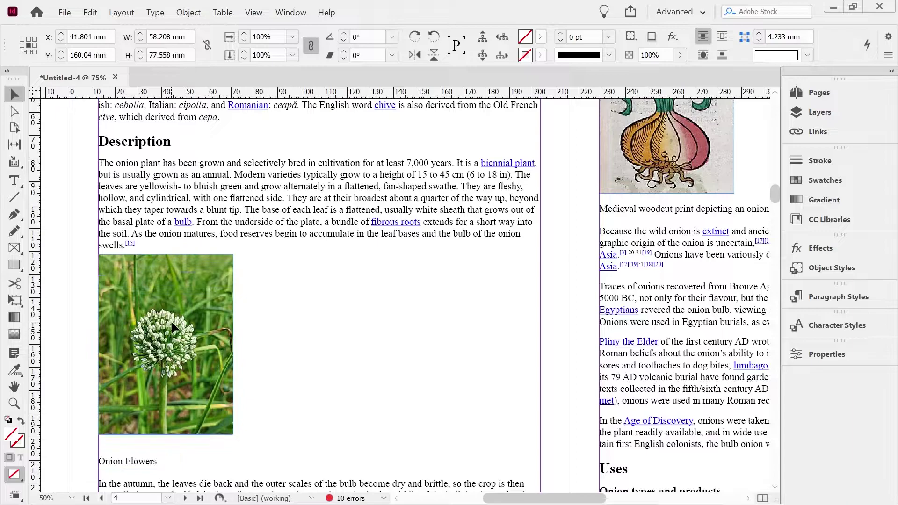
left_click(171, 320)
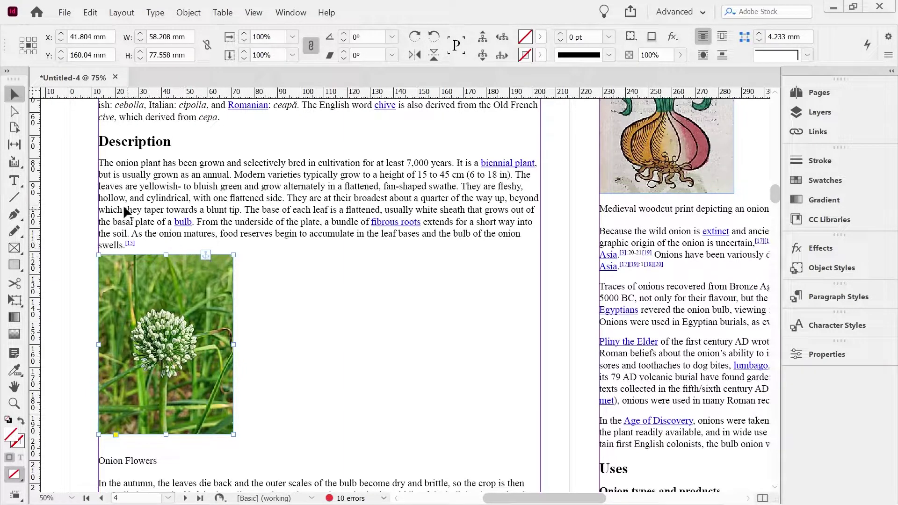
Anchor the onion flower photo inline before "The onion plant" and open its Anchored Object Options
left_click_drag(126, 211, 98, 165)
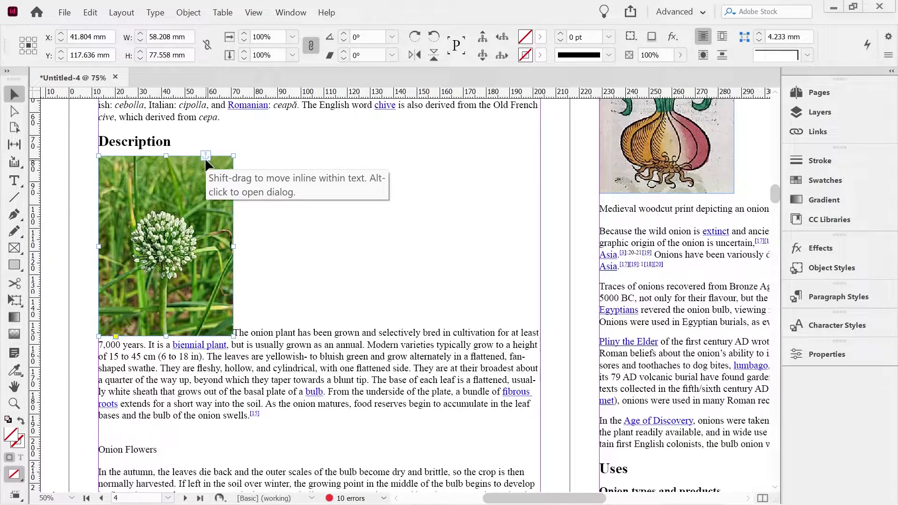
left_click(206, 161, "alt")
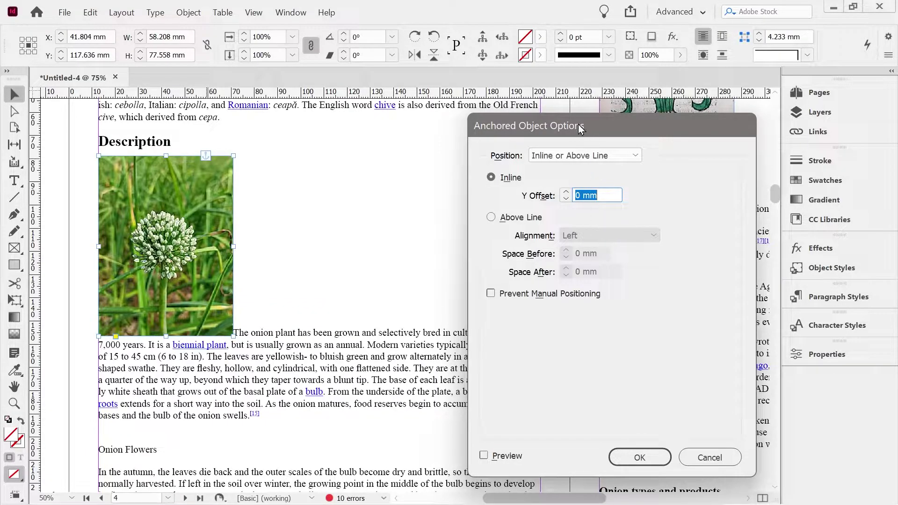
left_click_drag(578, 125, 521, 119)
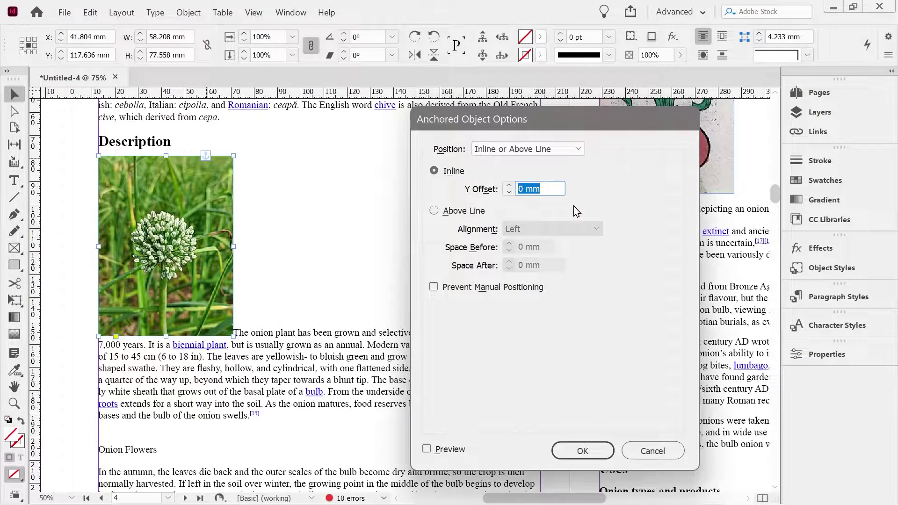
Close Anchored Object Options and give the photo Bevel corners with preview on
left_click(657, 454)
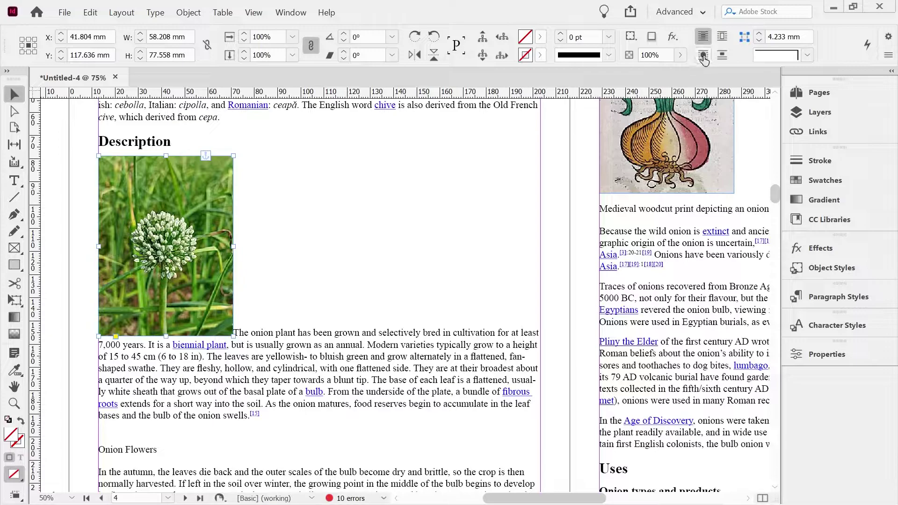
left_click(747, 43, "alt")
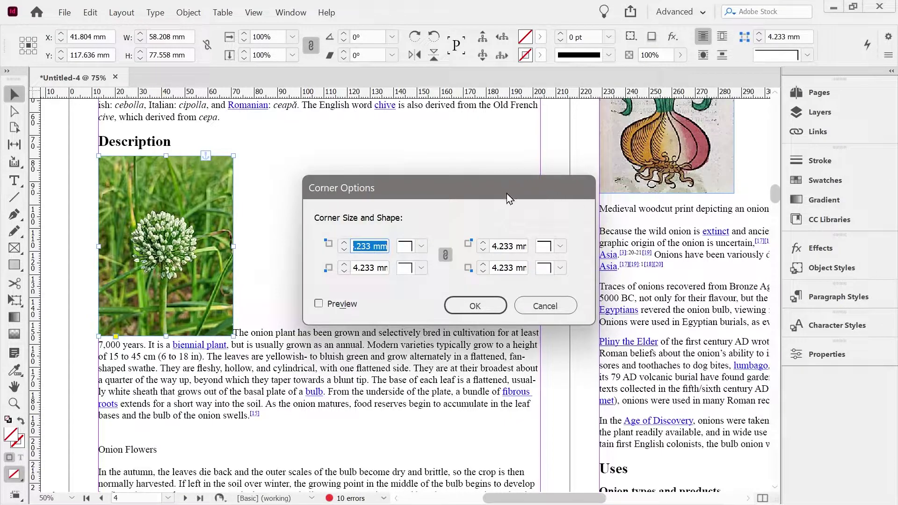
left_click_drag(507, 197, 569, 208)
left_click(483, 257)
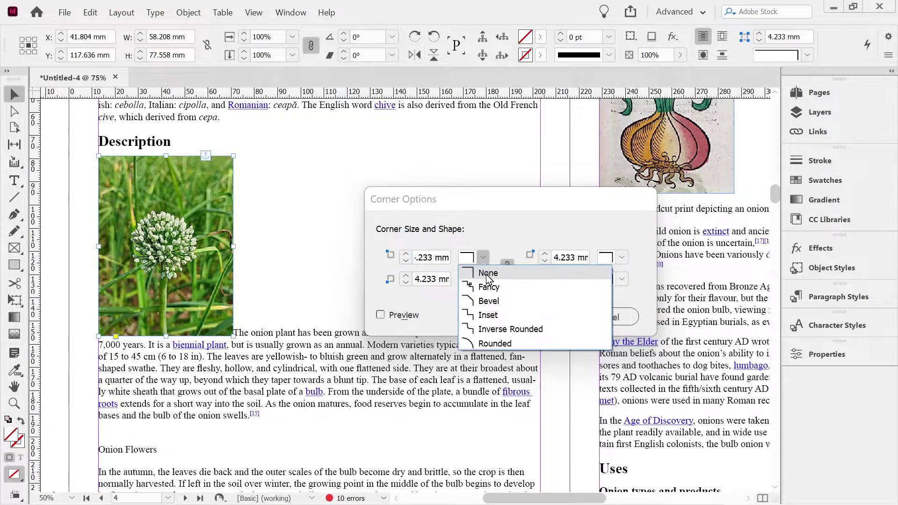
left_click(505, 304)
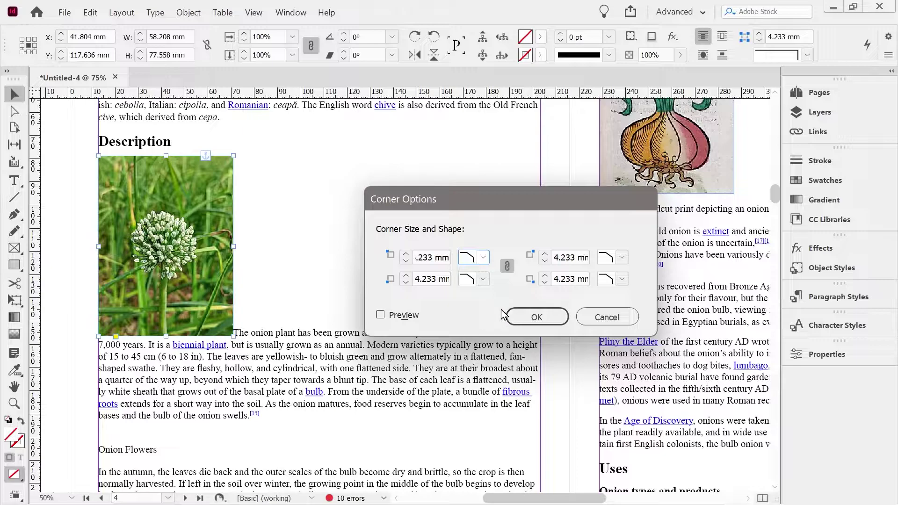
left_click(381, 315)
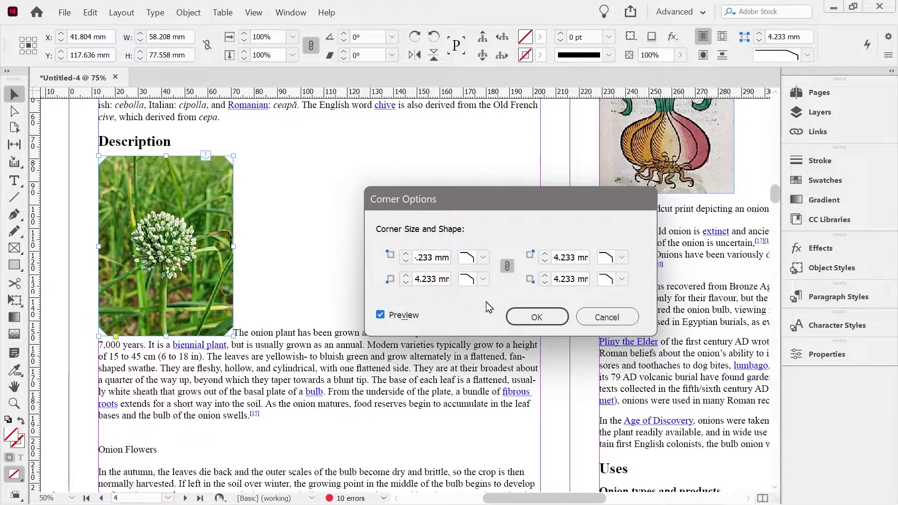
Adjust the bevel corner size up and down, settling on 18 mm, and apply
left_click(545, 256)
left_click(545, 255)
left_click(545, 255)
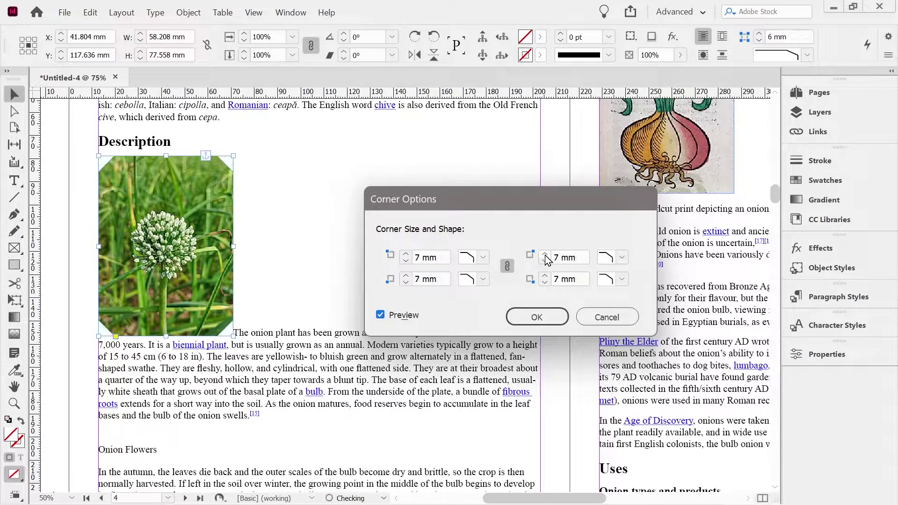
left_click(546, 255)
left_click(545, 255)
left_click(545, 255)
left_click(545, 255)
left_click(545, 256)
left_click(545, 255)
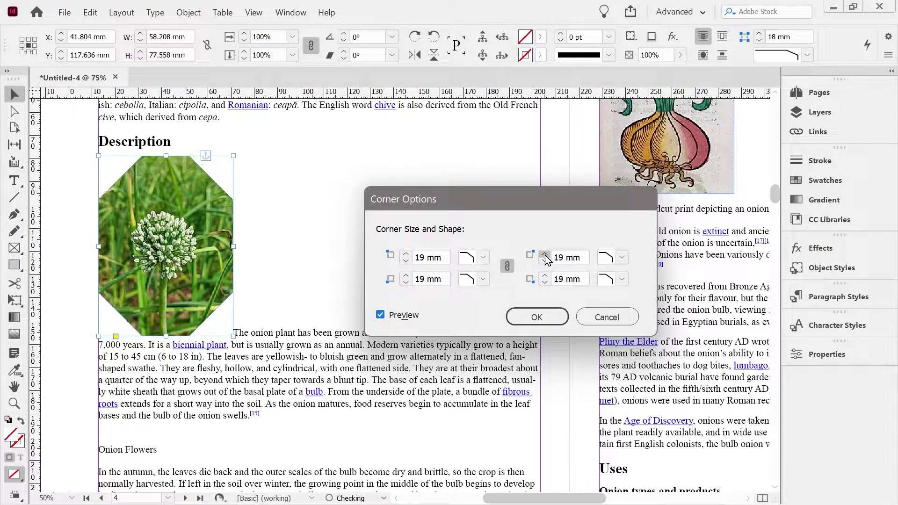
left_click(545, 256)
left_click(545, 255)
left_click(545, 256)
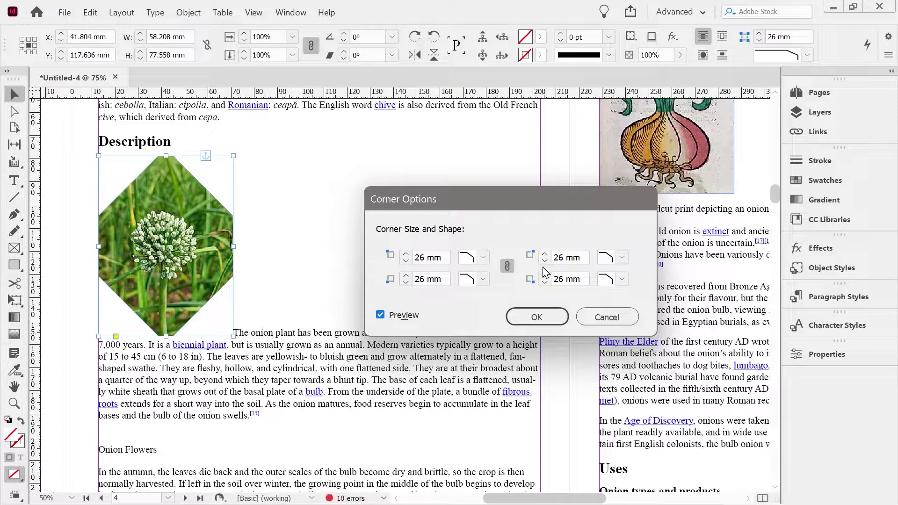
left_click(545, 255)
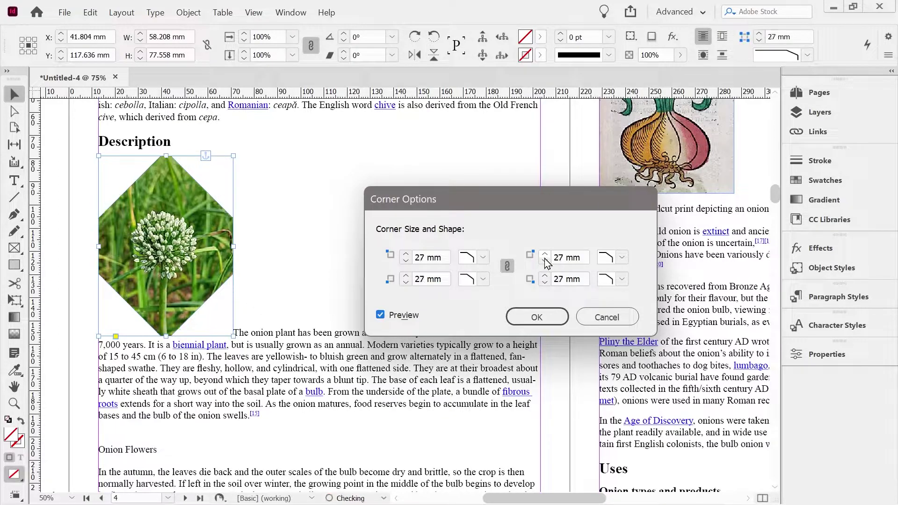
left_click(545, 255)
left_click(545, 255)
left_click(545, 261)
left_click(545, 261)
left_click(546, 261)
left_click(545, 261)
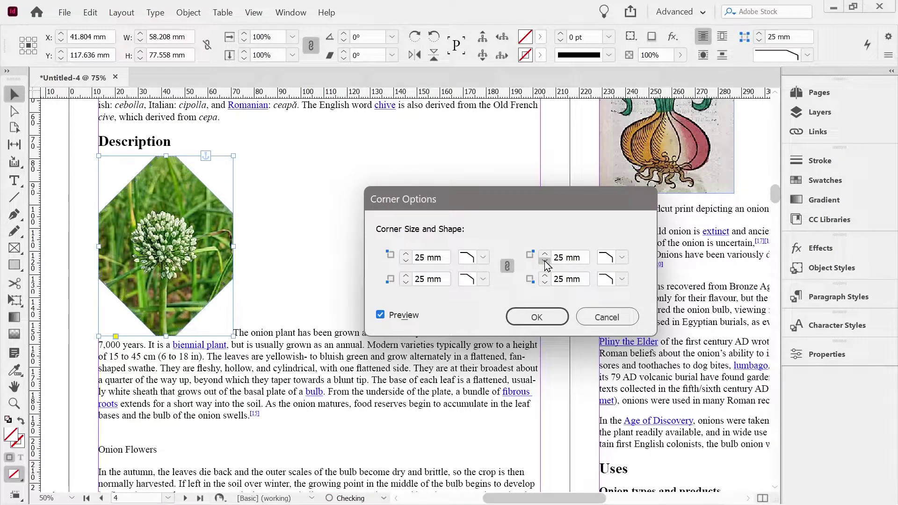
left_click(545, 261)
left_click(545, 261)
left_click(546, 261)
left_click(545, 261)
left_click(545, 260)
left_click(545, 261)
left_click(545, 261)
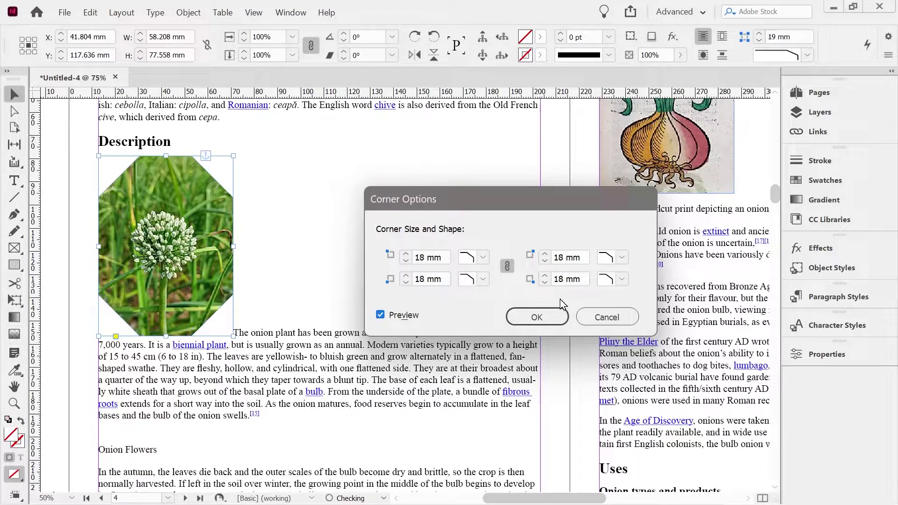
left_click(532, 318)
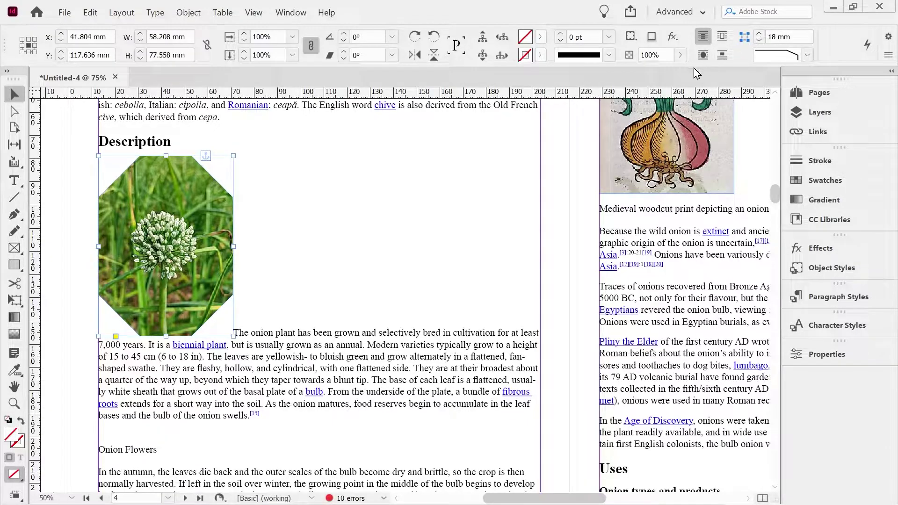
Keep the stroke at 0 pt and add a drop shadow to the whole photo object
left_click(607, 40)
left_click(607, 39)
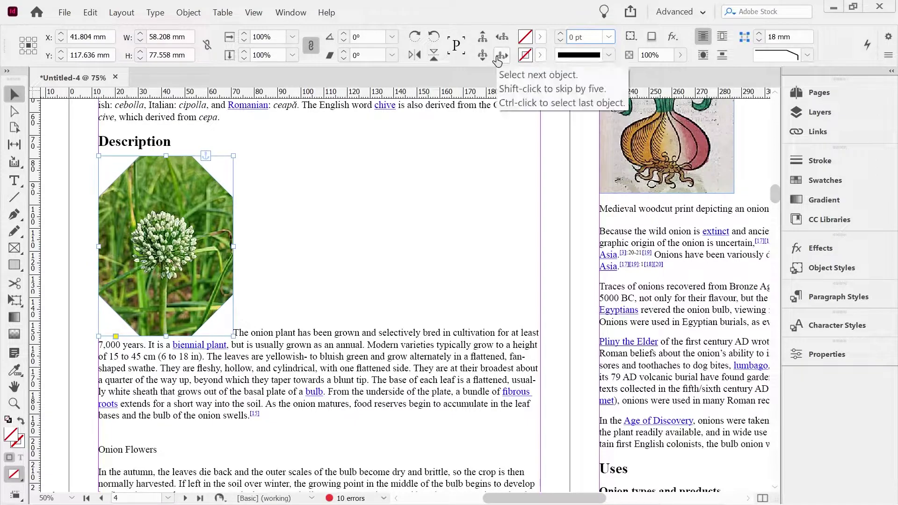
left_click(637, 40)
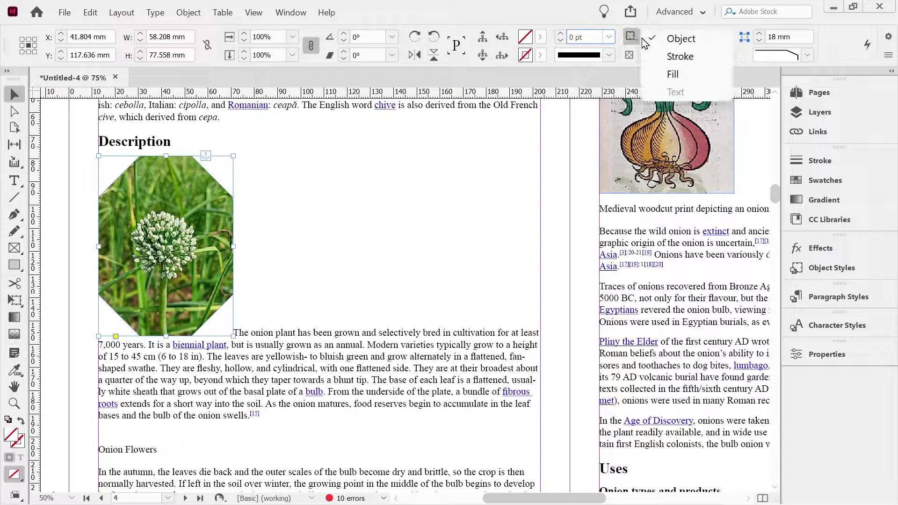
left_click(673, 39)
left_click(673, 41)
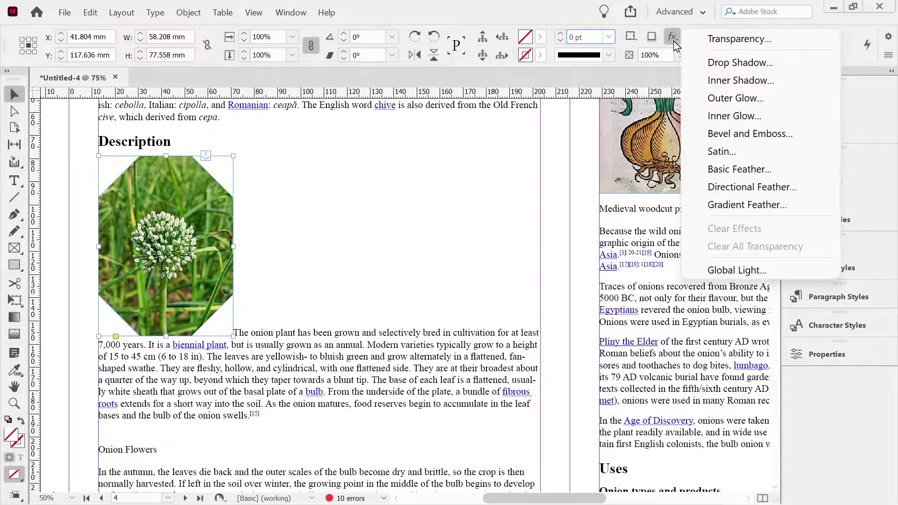
left_click(718, 62)
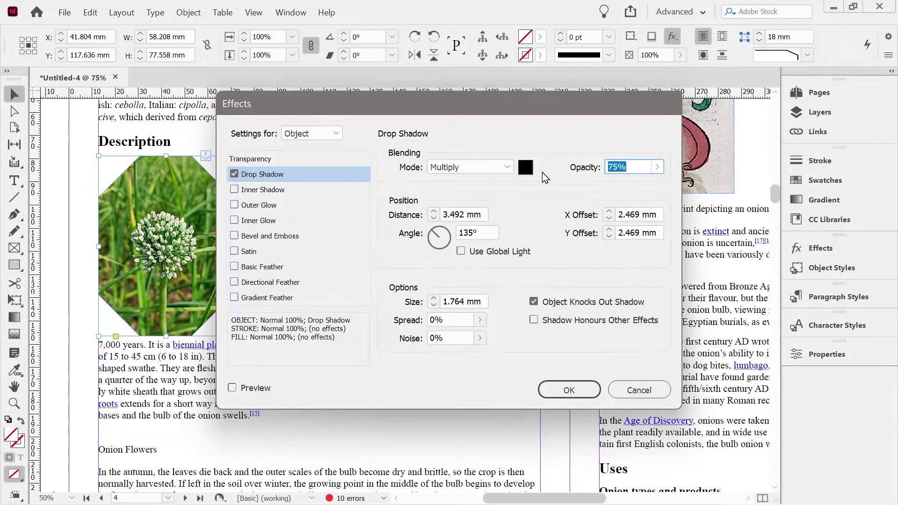
left_click_drag(447, 106, 515, 117)
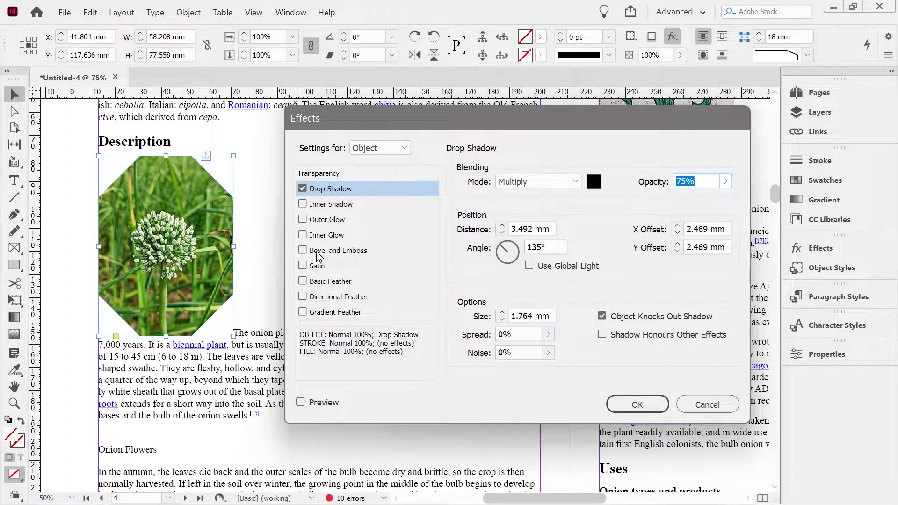
Add an outer glow, turn on preview, and set the drop shadow mode to Hard Light
left_click(303, 220)
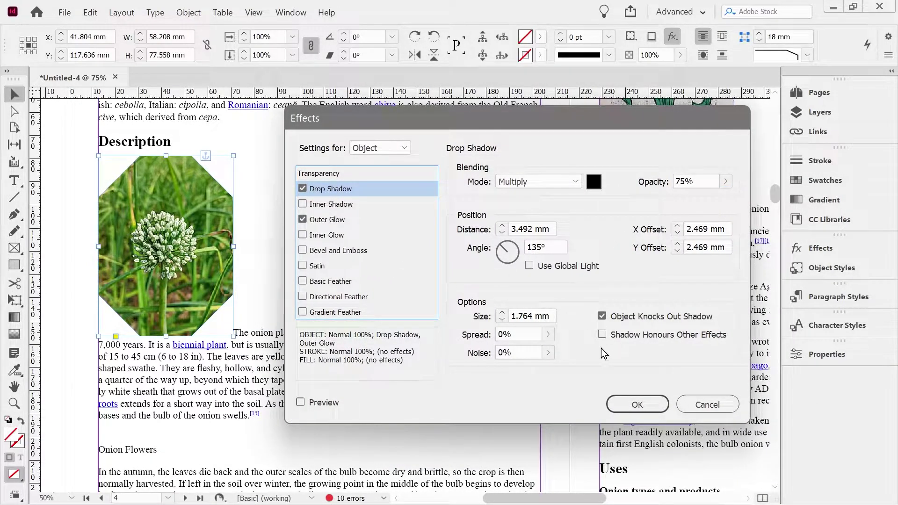
left_click(301, 403)
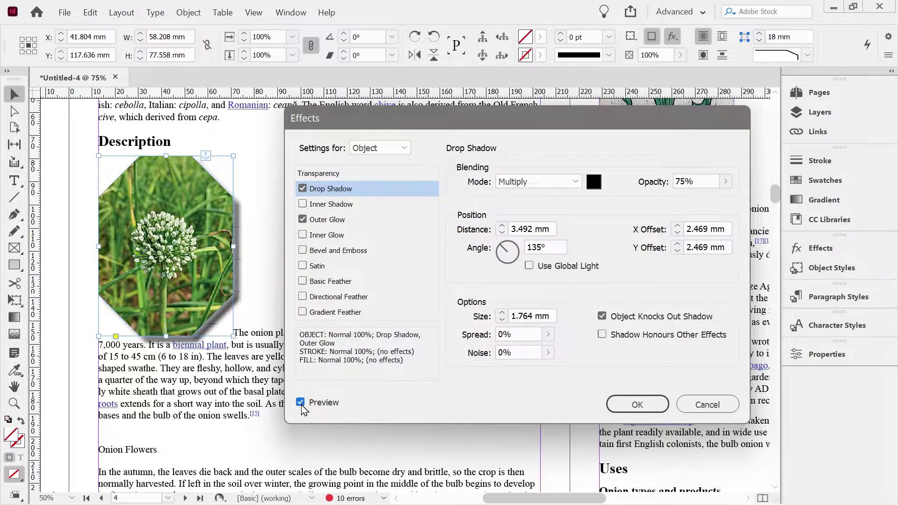
left_click(575, 182)
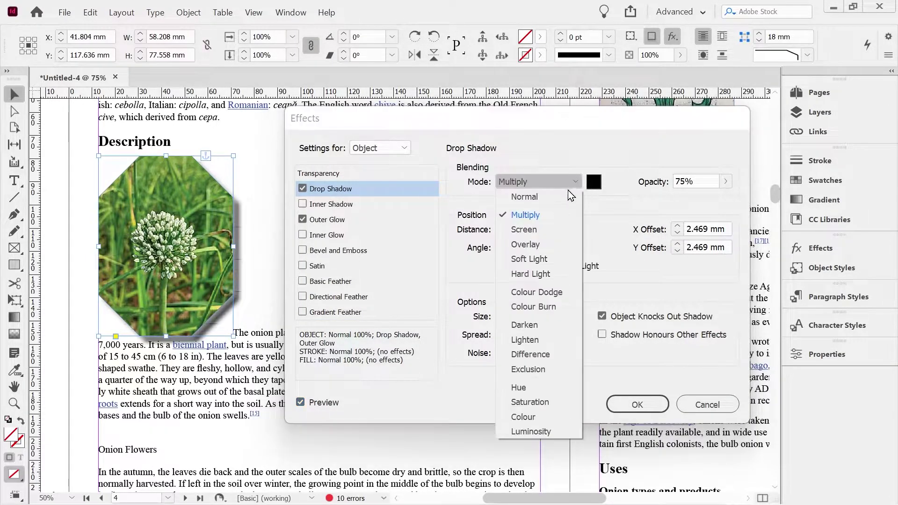
left_click(561, 195)
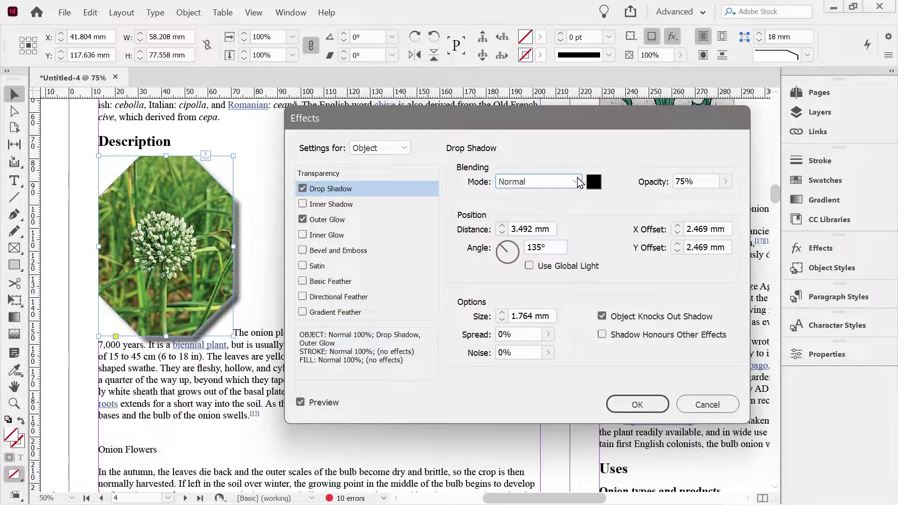
left_click(577, 178)
left_click(550, 271)
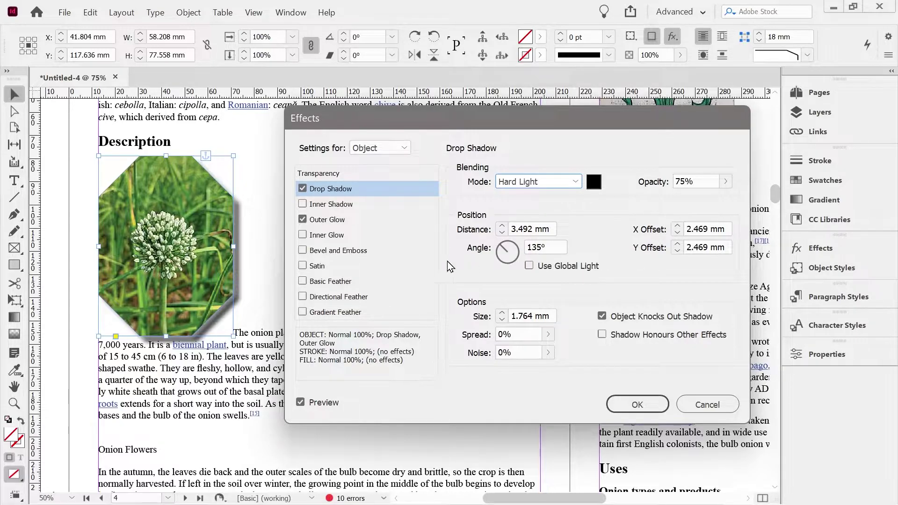
Keep only an Inner Glow on the photo, turning off Outer Glow and Drop Shadow
left_click(302, 235)
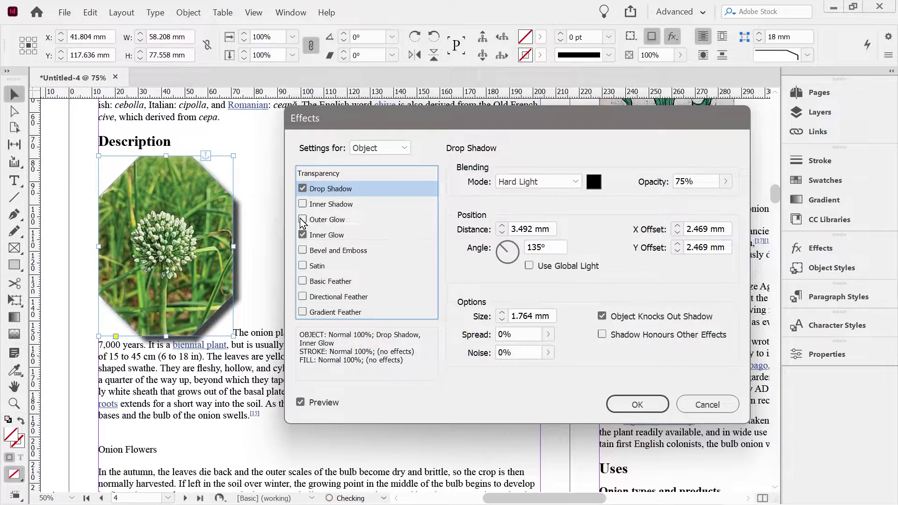
left_click(303, 219)
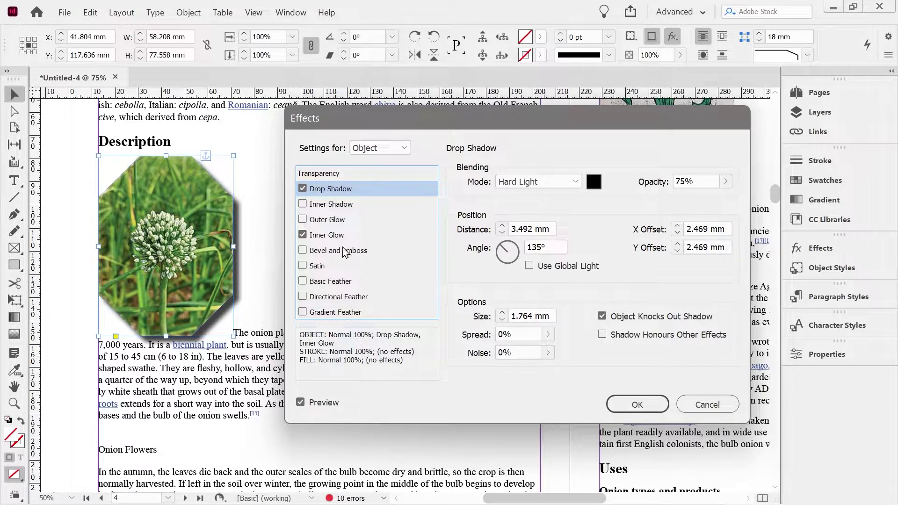
left_click(303, 189)
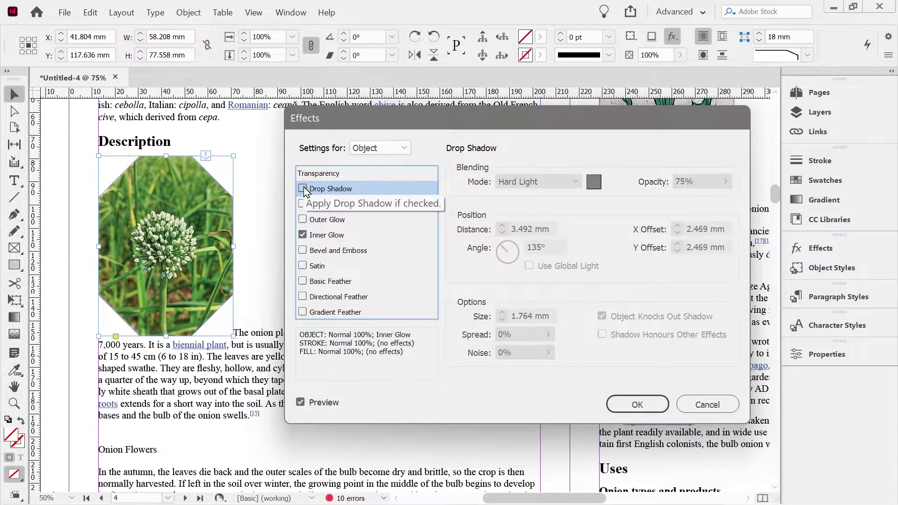
left_click(347, 235)
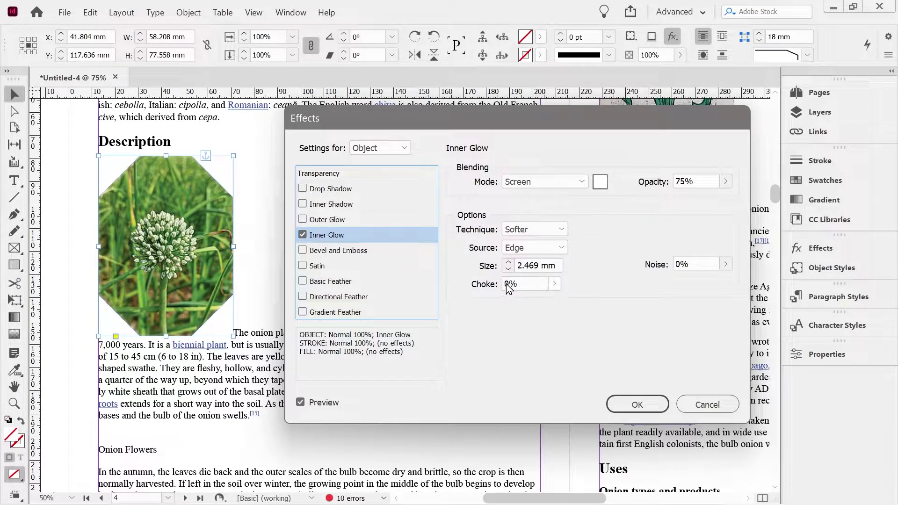
Set the inner glow size to 30 mm and its choke to 66%
left_click(507, 263)
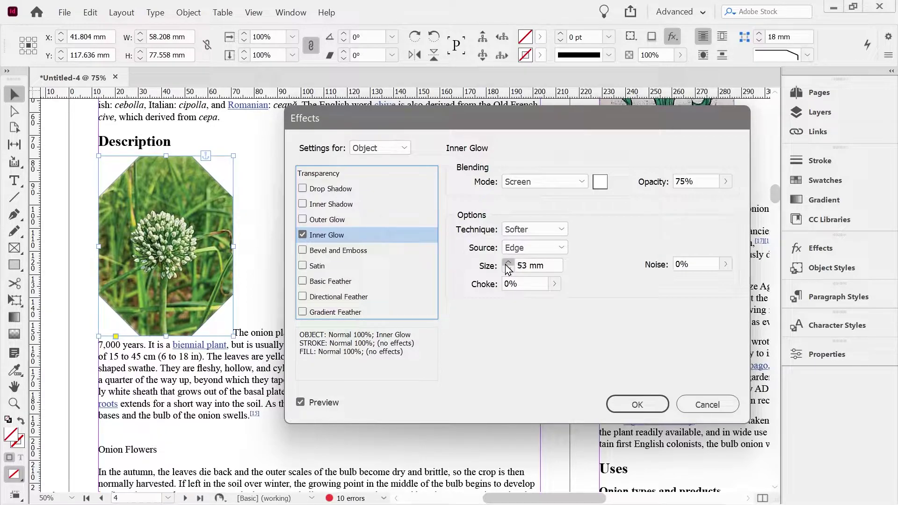
left_click(508, 262)
left_click(507, 262)
left_click(508, 262)
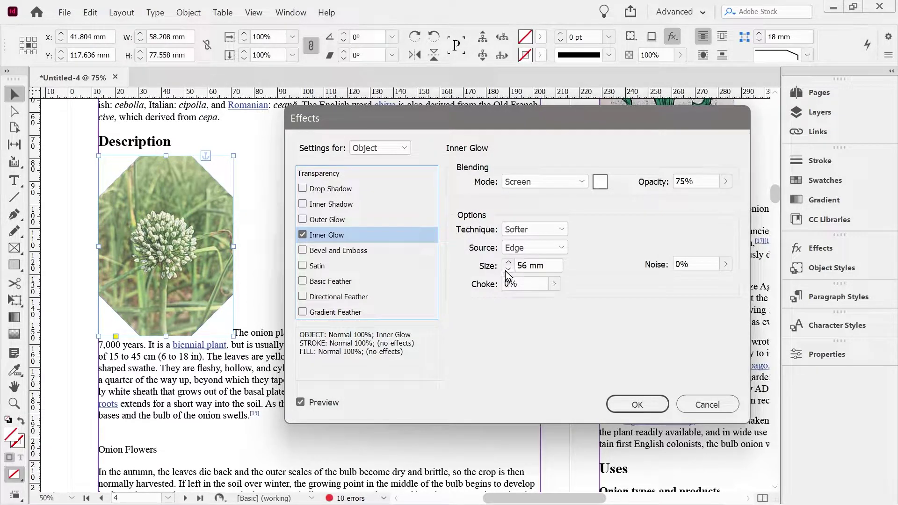
left_click(508, 269)
left_click(507, 269)
left_click(507, 269)
left_click(507, 269)
left_click(507, 269)
left_click(508, 269)
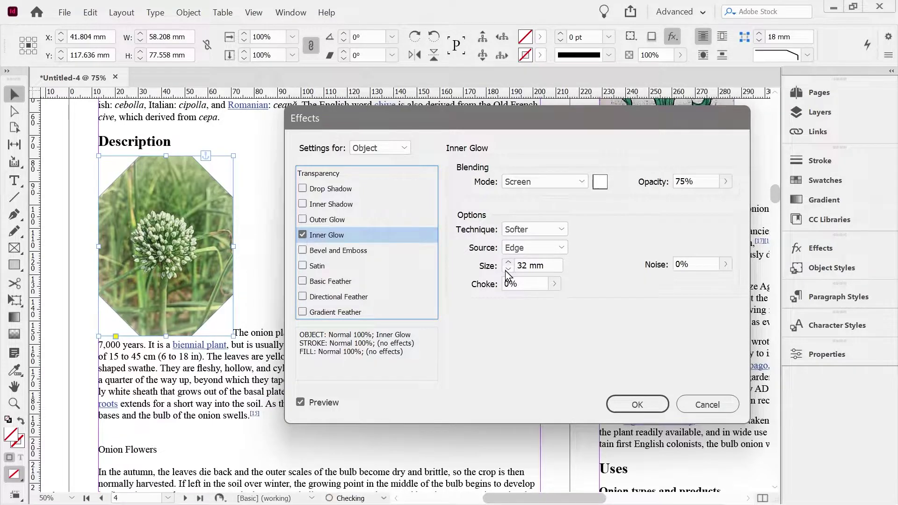
left_click(507, 269)
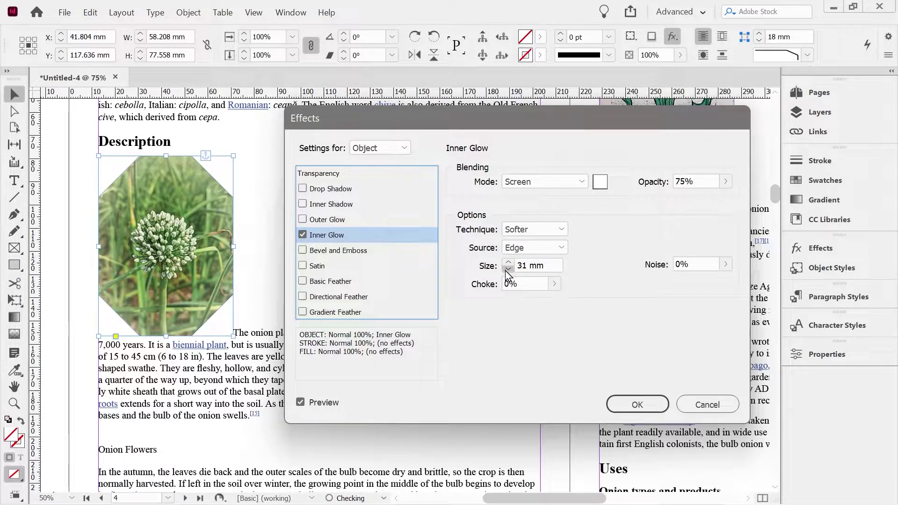
left_click(554, 284)
left_click(525, 302)
mouse_move(527, 301)
left_mouse_down()
mouse_move(549, 301)
mouse_move(505, 305)
mouse_move(533, 303)
left_mouse_up()
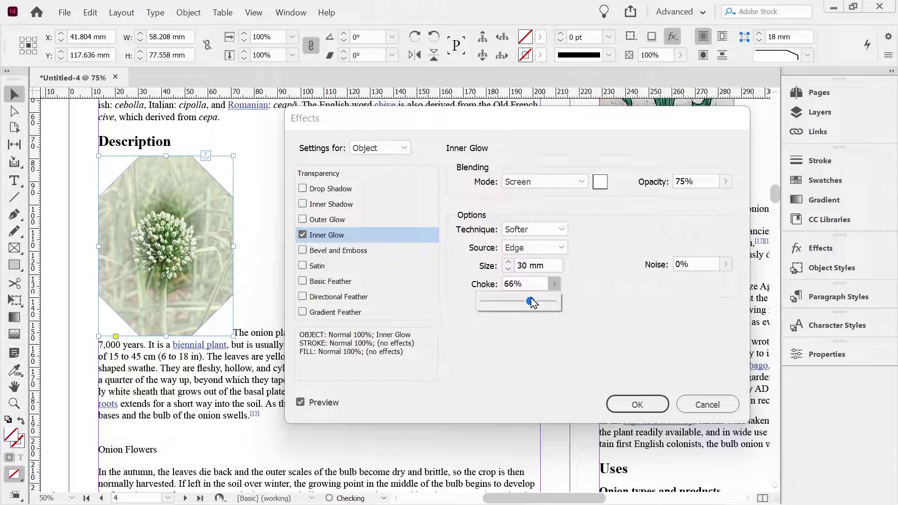
Try Hue, Saturation, Colour and Screen blending for the inner glow, settling on Difference
left_click(579, 182)
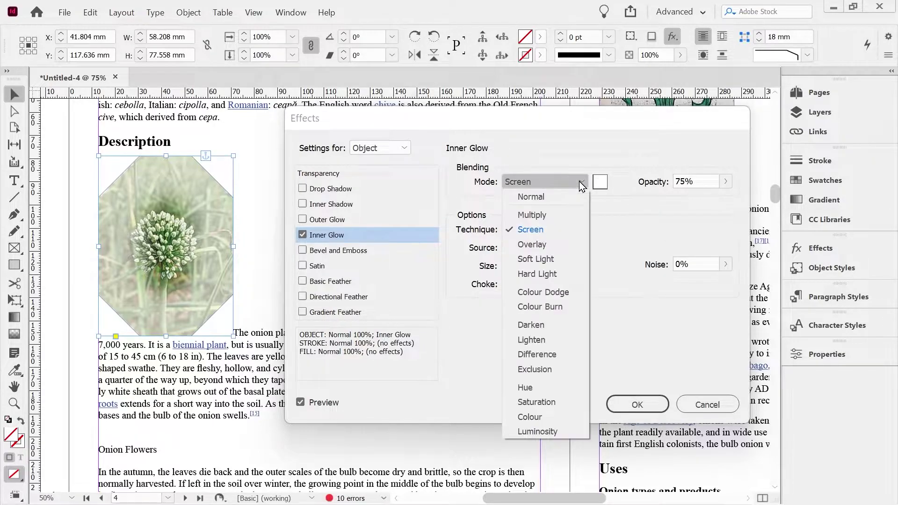
left_click(522, 358)
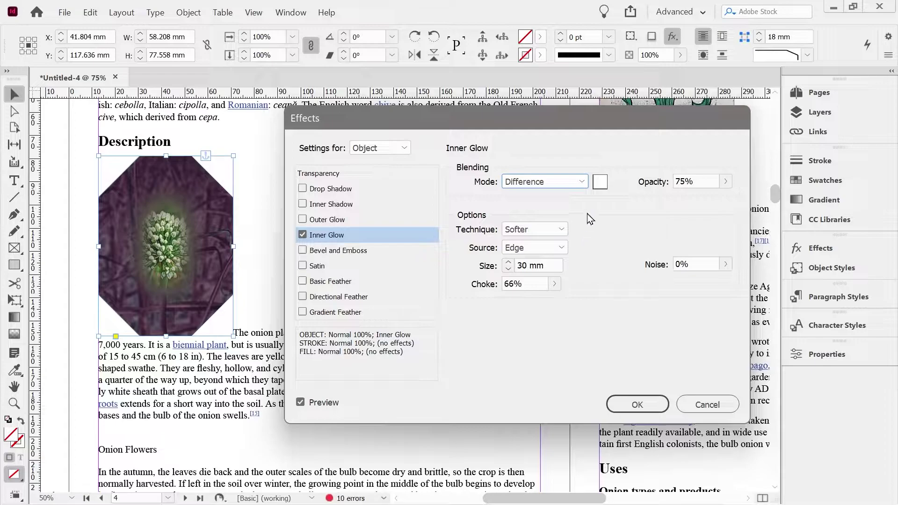
left_click(581, 182)
left_click(544, 387)
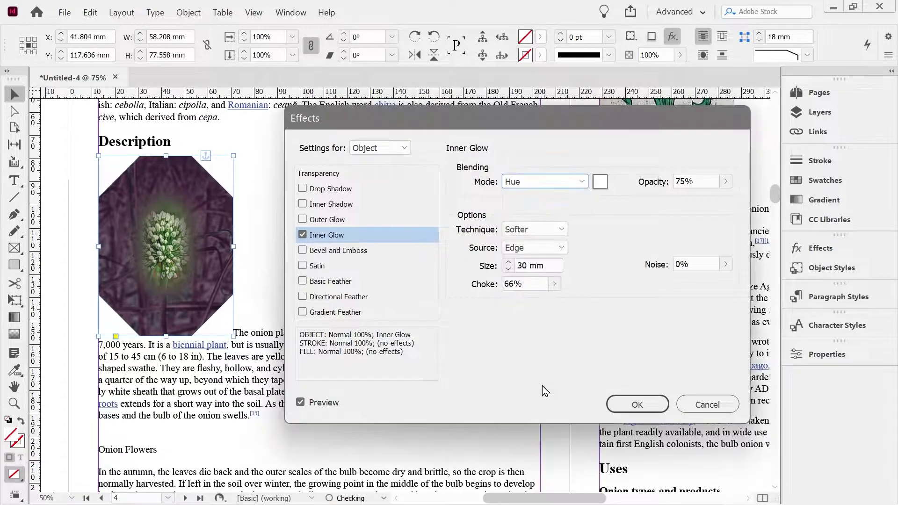
left_click(582, 182)
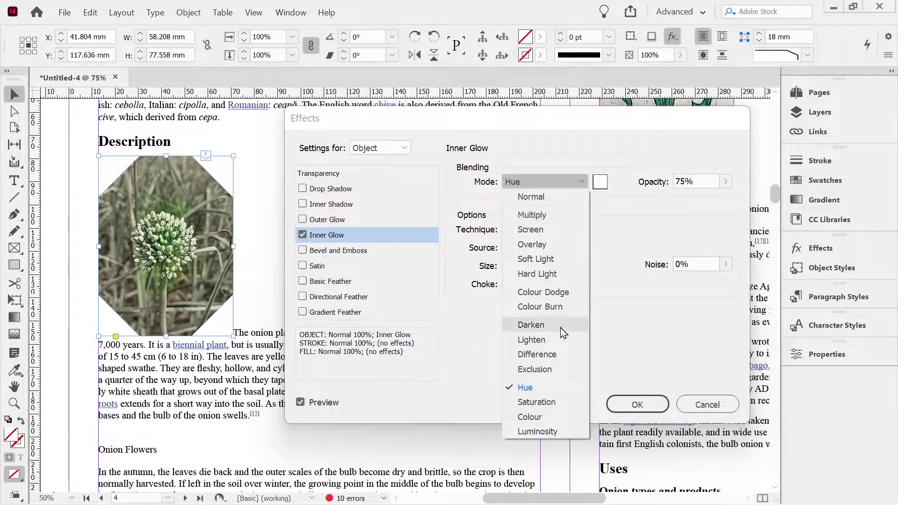
left_click(535, 402)
left_click(578, 183)
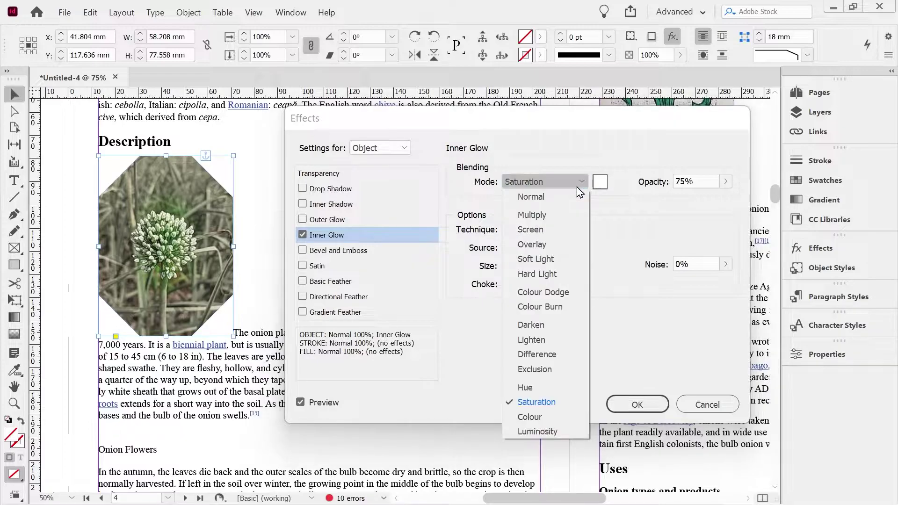
left_click(534, 417)
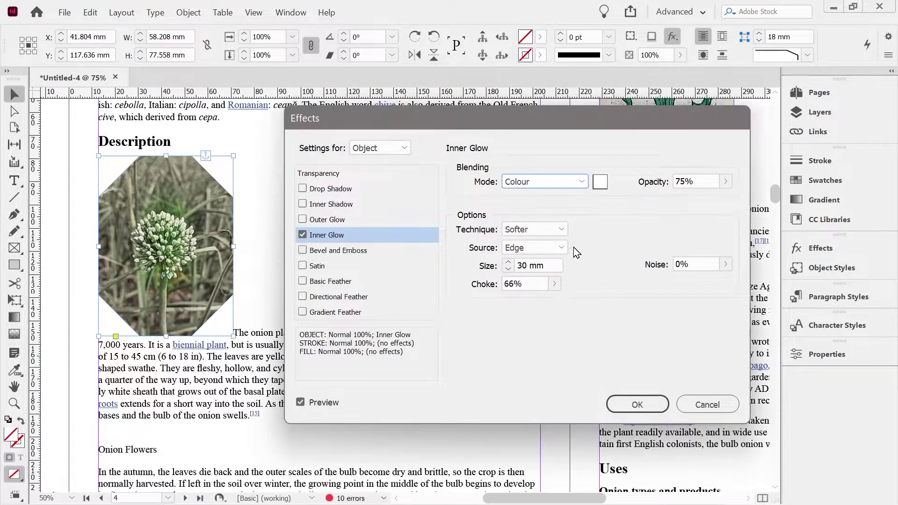
left_click(582, 182)
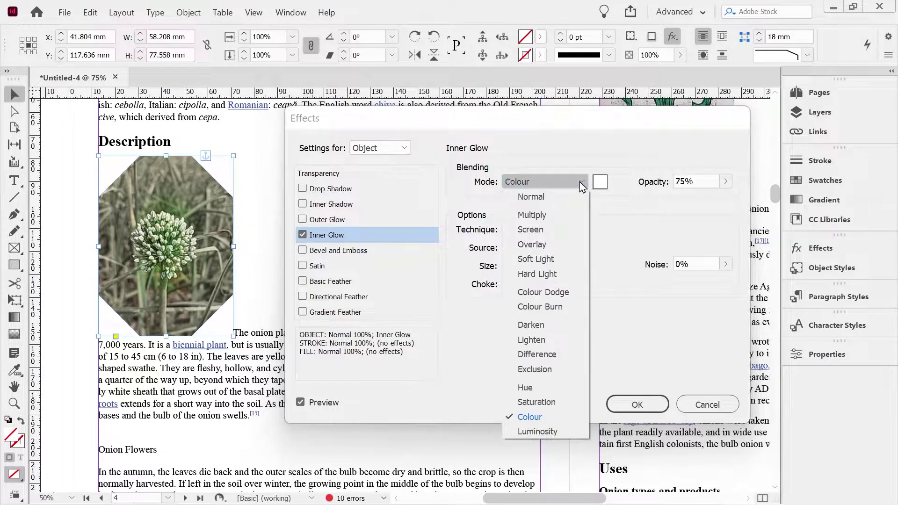
left_click(546, 227)
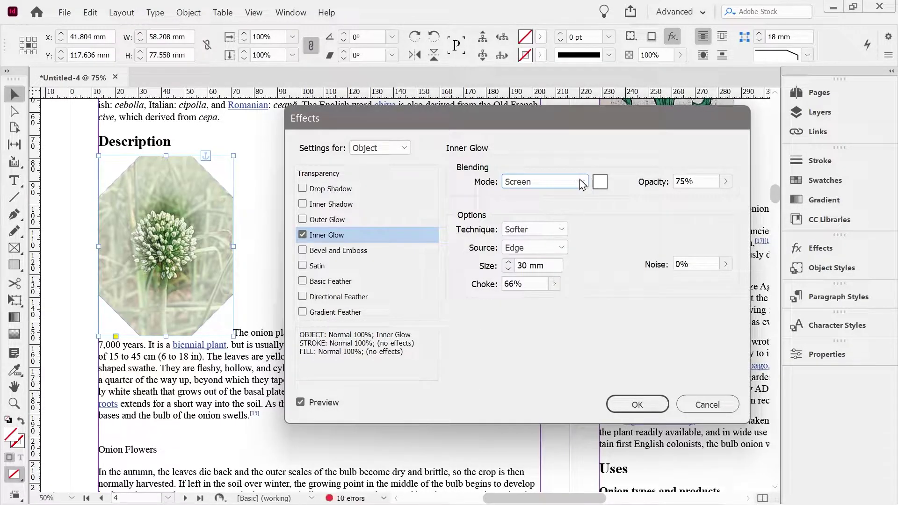
left_click(581, 182)
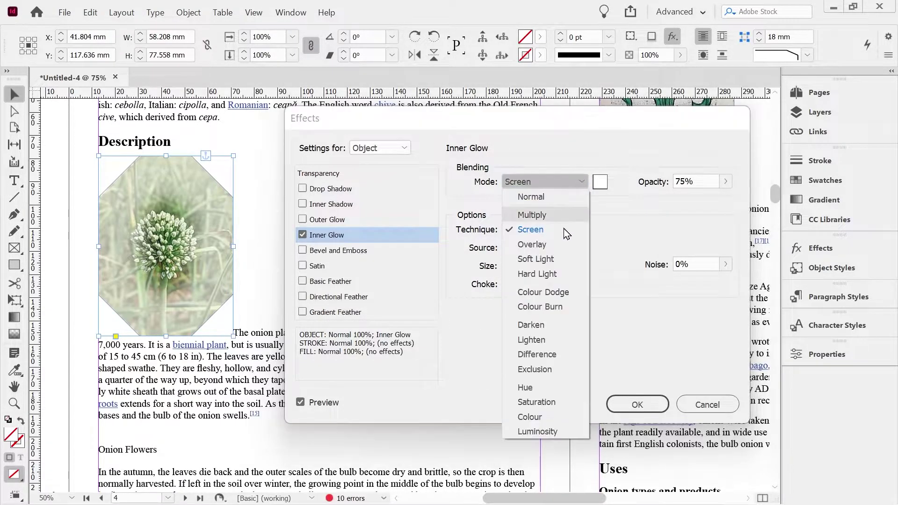
left_click(537, 355)
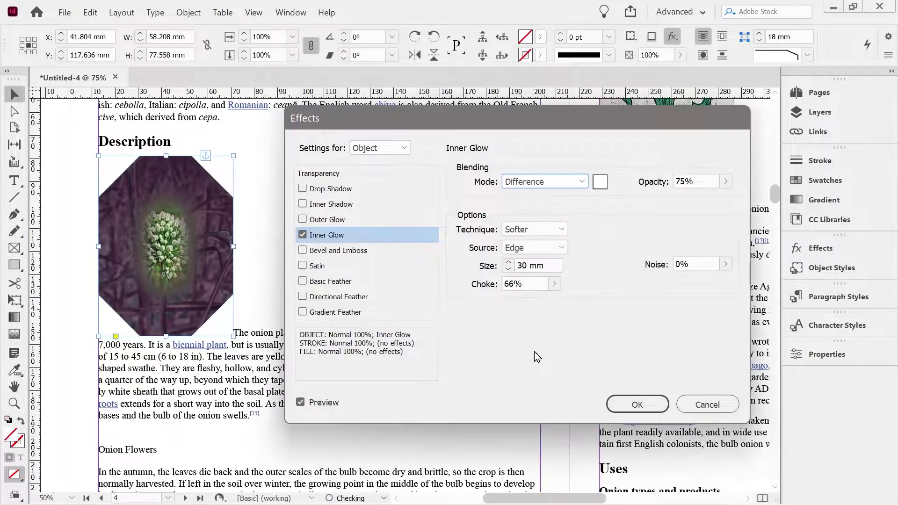
Reduce the inner glow size from 30 mm to 7 mm
left_click(507, 269)
left_click(508, 269)
left_click(508, 269)
left_click(508, 269)
left_click(508, 269)
left_click_drag(507, 270, 507, 270)
left_click(508, 270)
left_click(508, 270)
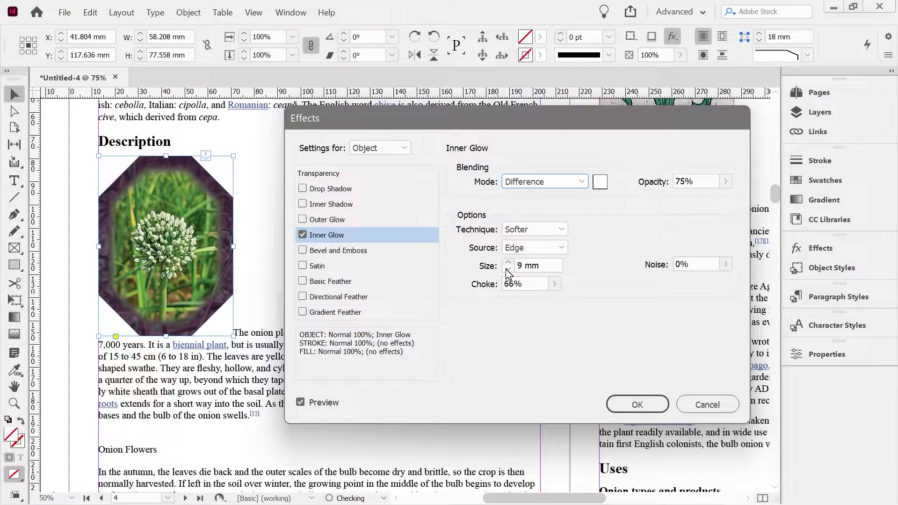
left_click(508, 270)
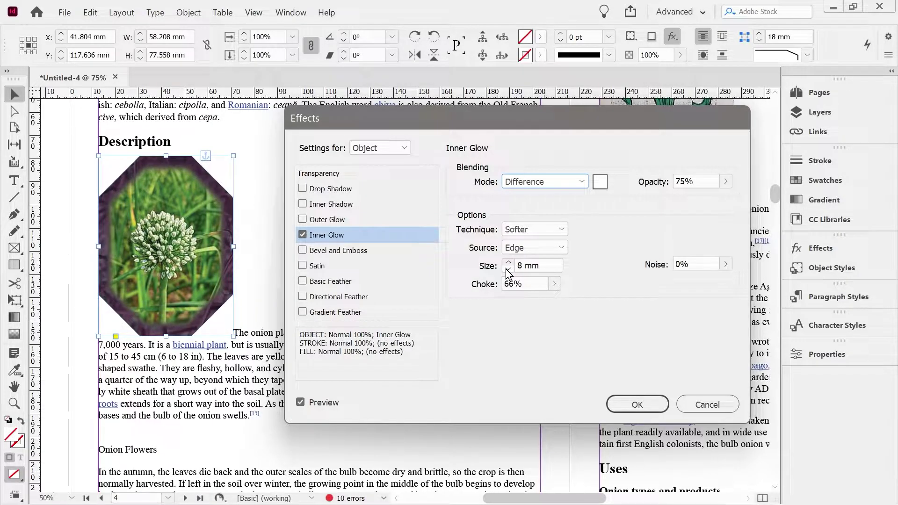
left_click(508, 270)
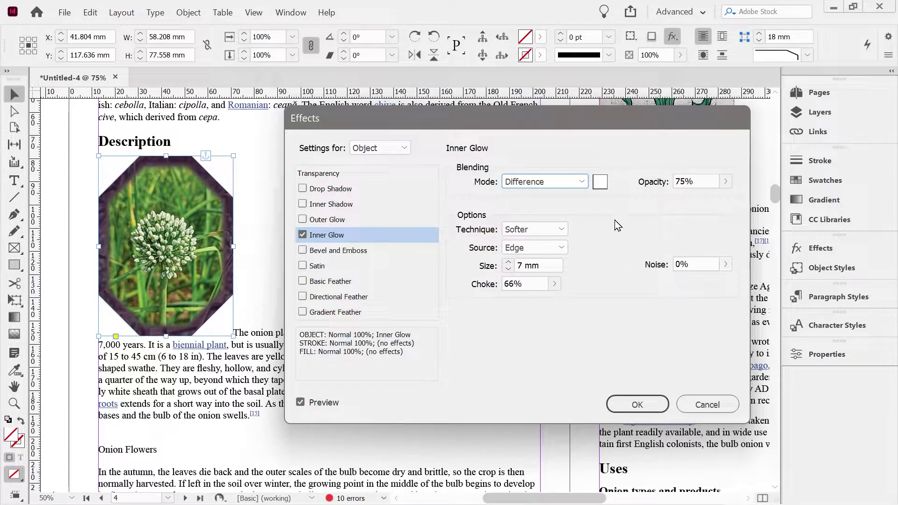
Open the inner glow's Effect Colour and try cyan, magenta, yellow and black swatches
left_click(602, 184)
left_click_drag(509, 166, 643, 204)
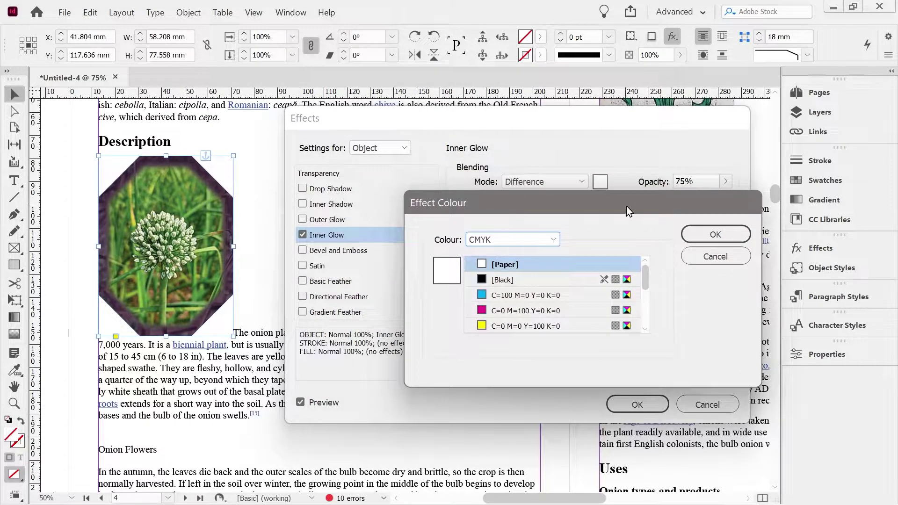
left_click(517, 297)
left_click(514, 310)
left_click(509, 326)
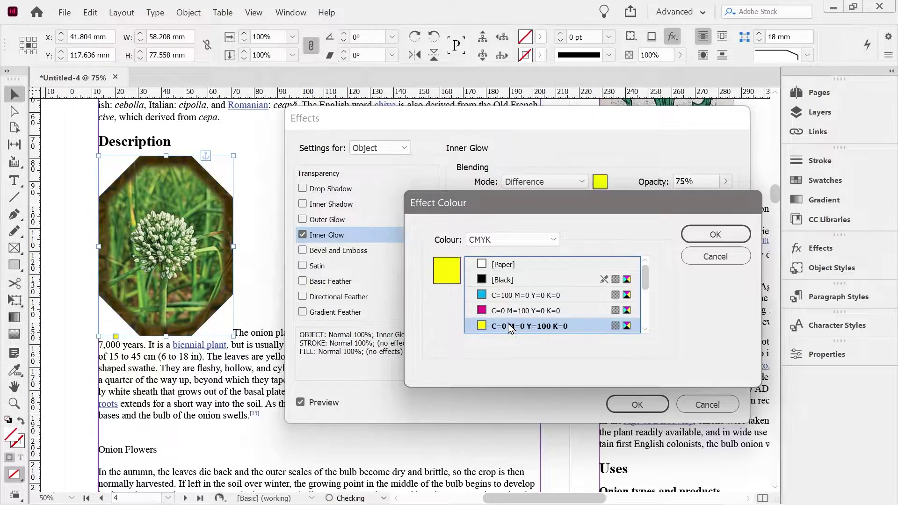
left_click(638, 279)
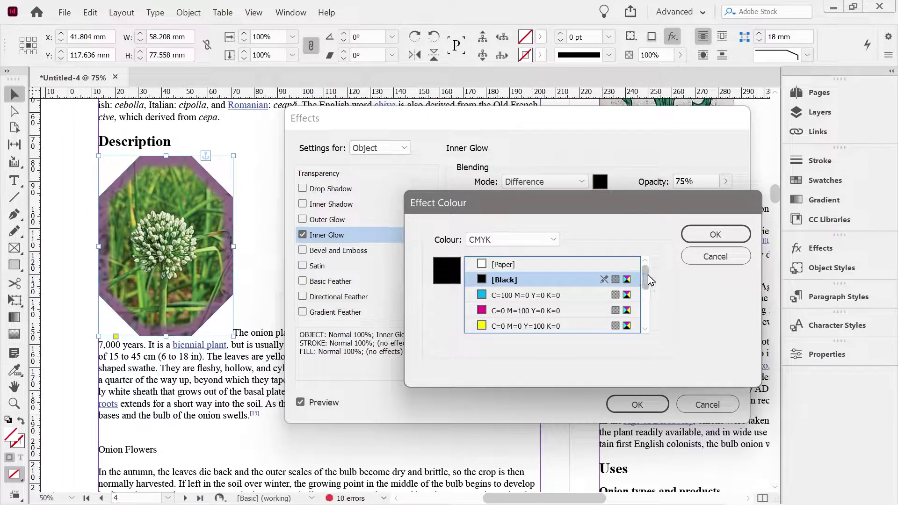
Try the Word green, grey and blue swatches, then apply magenta C=0 M=100 Y=0 K=0
left_click_drag(648, 280, 656, 304)
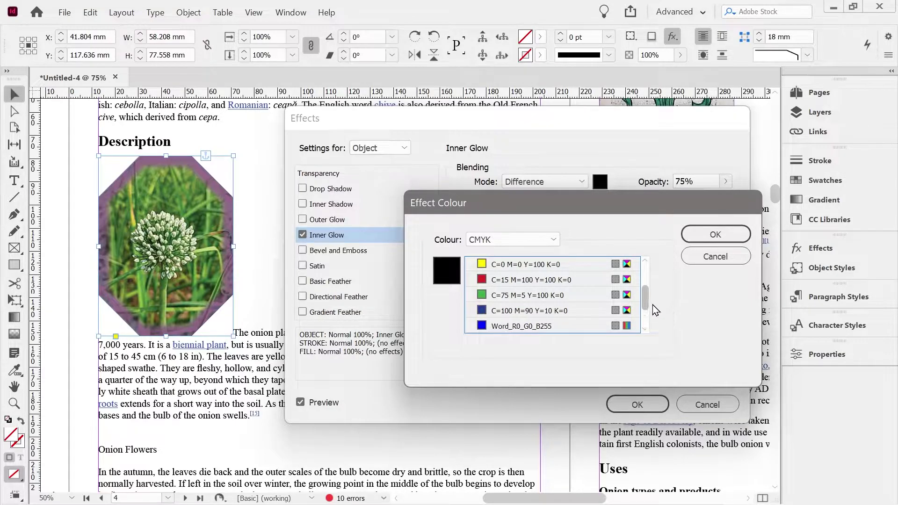
scroll(584, 309, "down", 1)
left_click(520, 311)
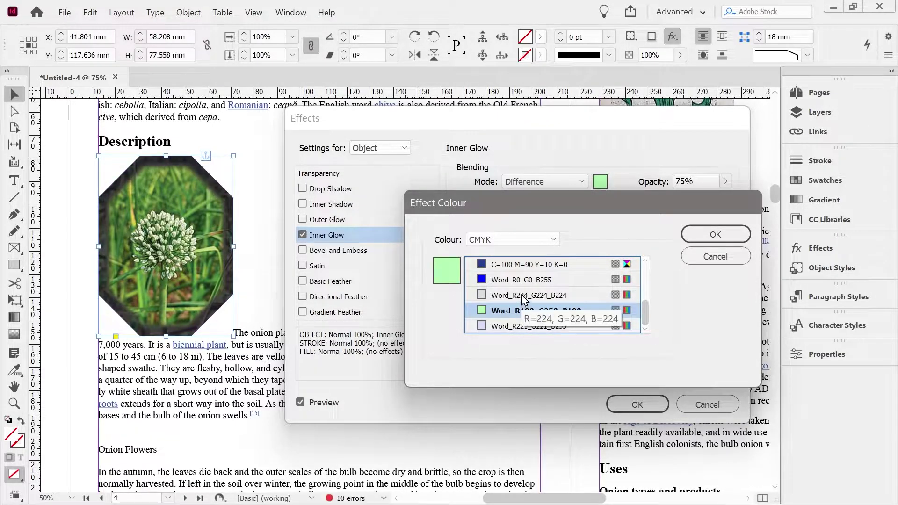
left_click(522, 300)
left_click(523, 281)
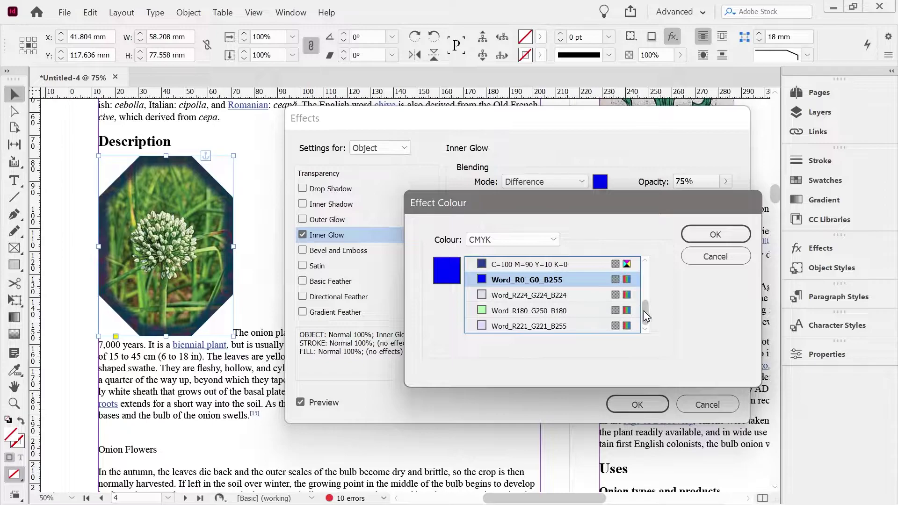
left_click_drag(646, 317, 649, 296)
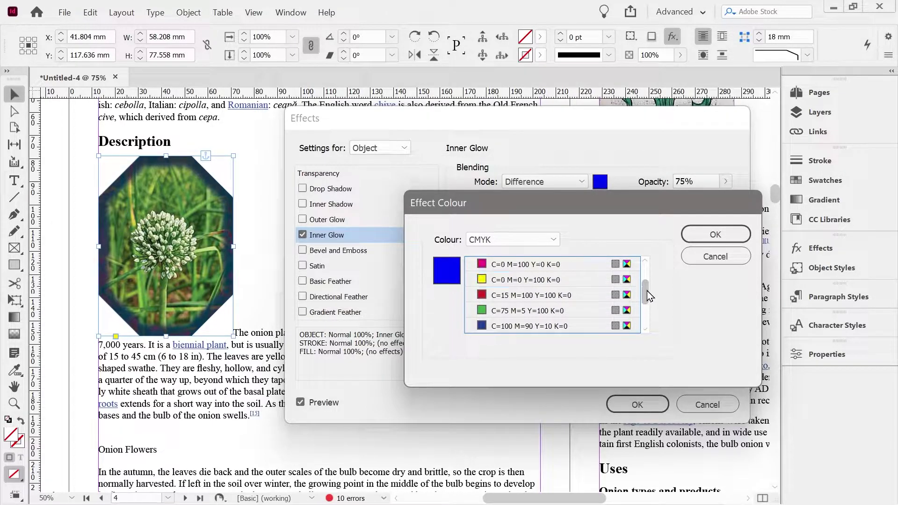
left_click(543, 264)
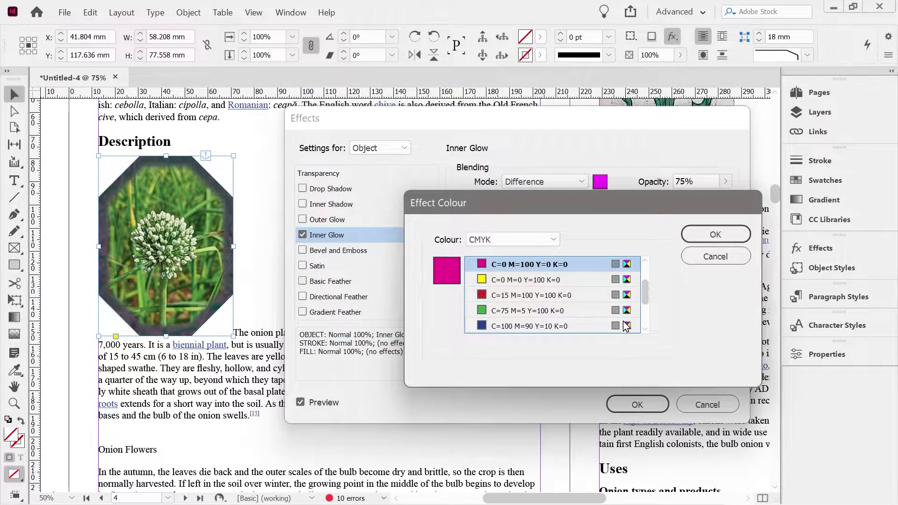
left_click(710, 239)
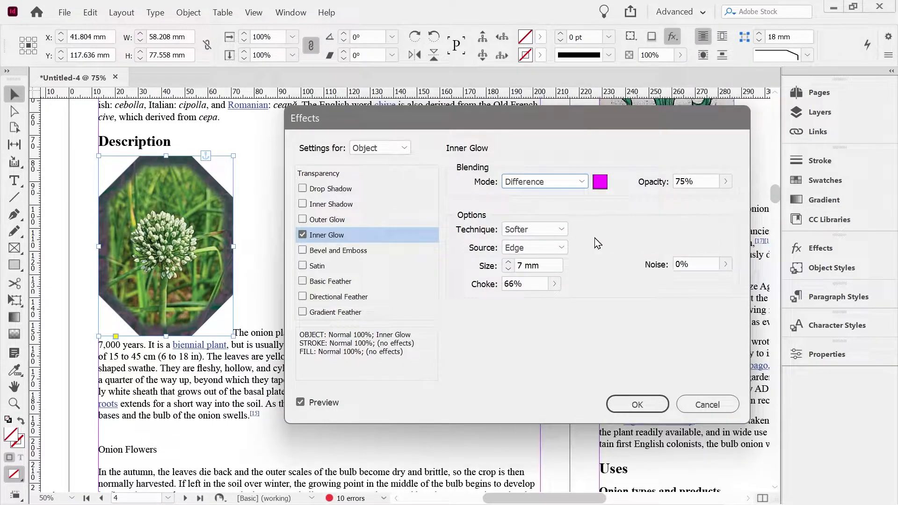
Make the inner glow Precise from the Edge, with 3 mm size and 100% noise, and apply it
left_click(564, 231)
left_click(550, 258)
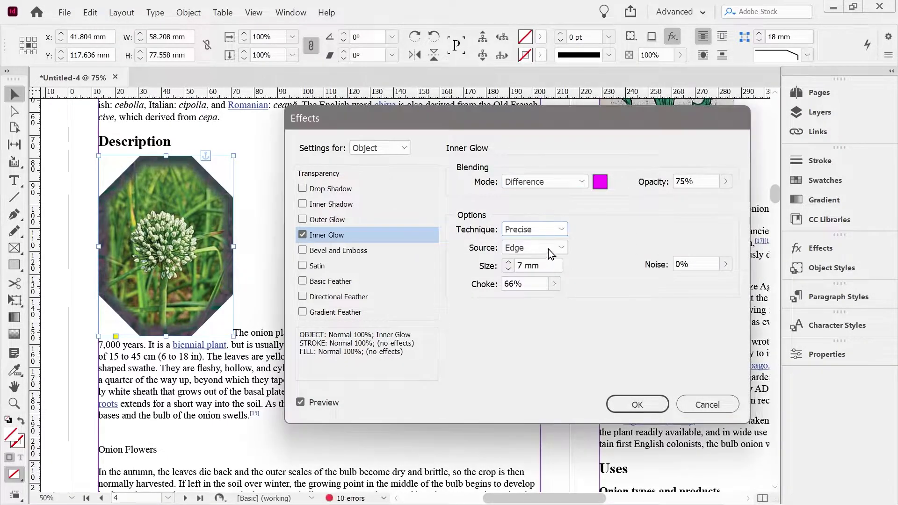
left_click(554, 253)
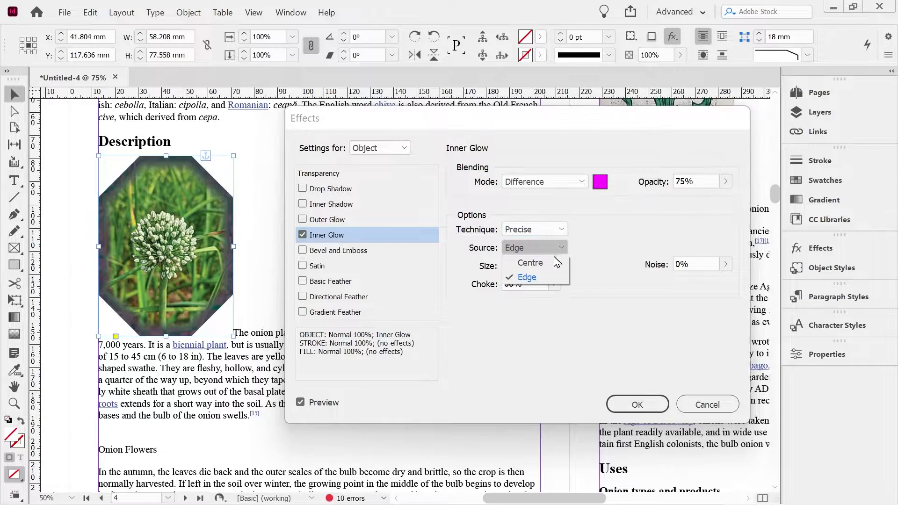
left_click(551, 260)
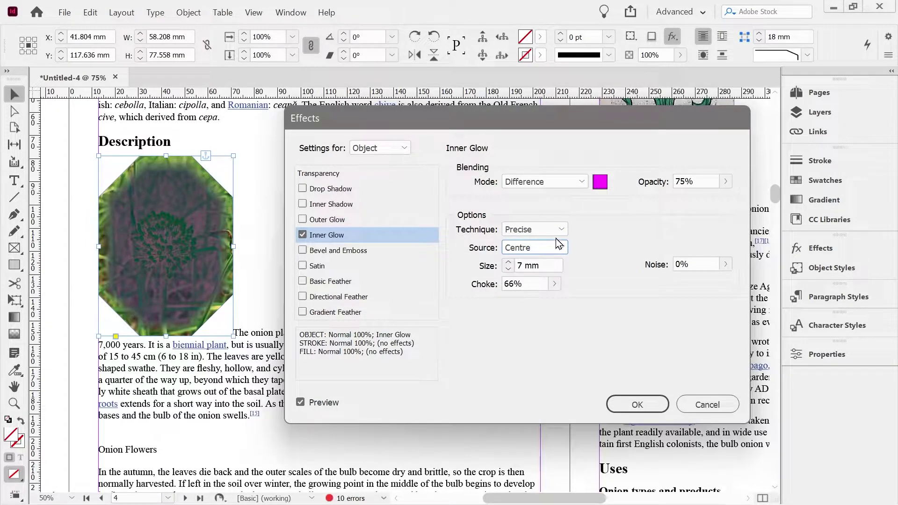
left_click(555, 247)
left_click(527, 277)
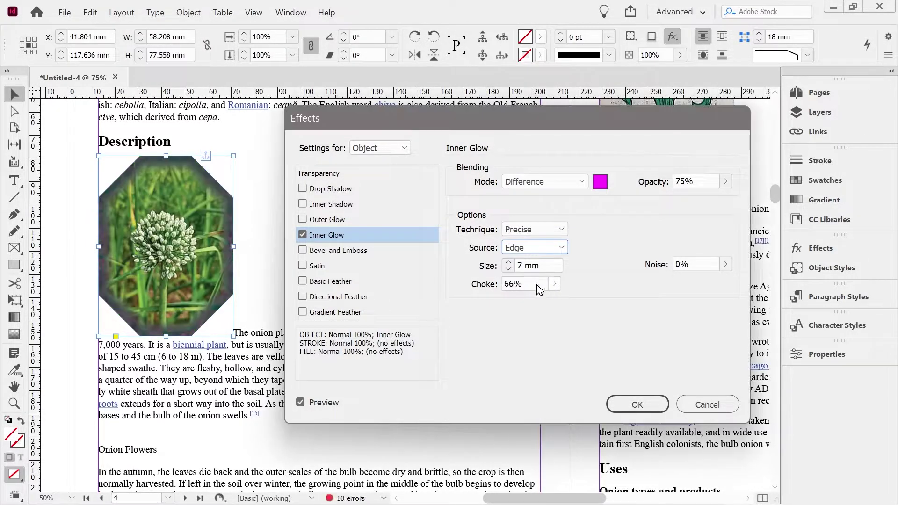
left_click(508, 263)
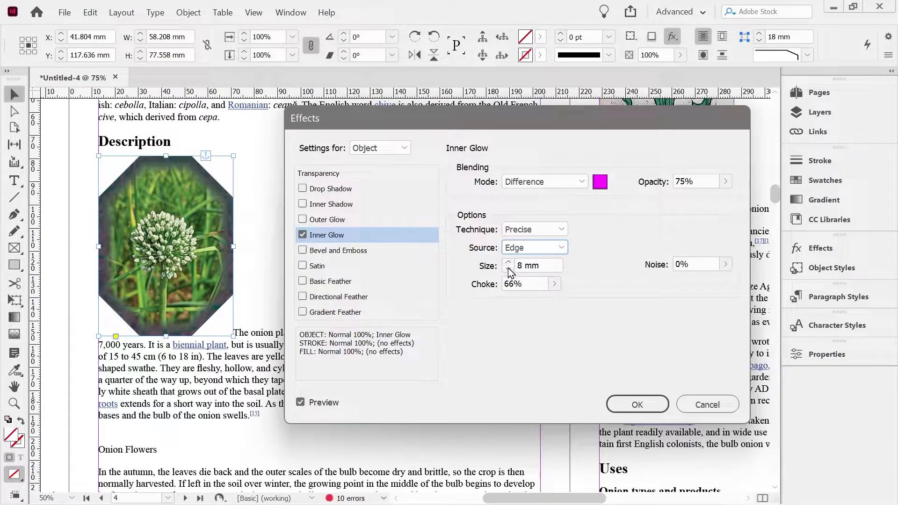
left_click(508, 269)
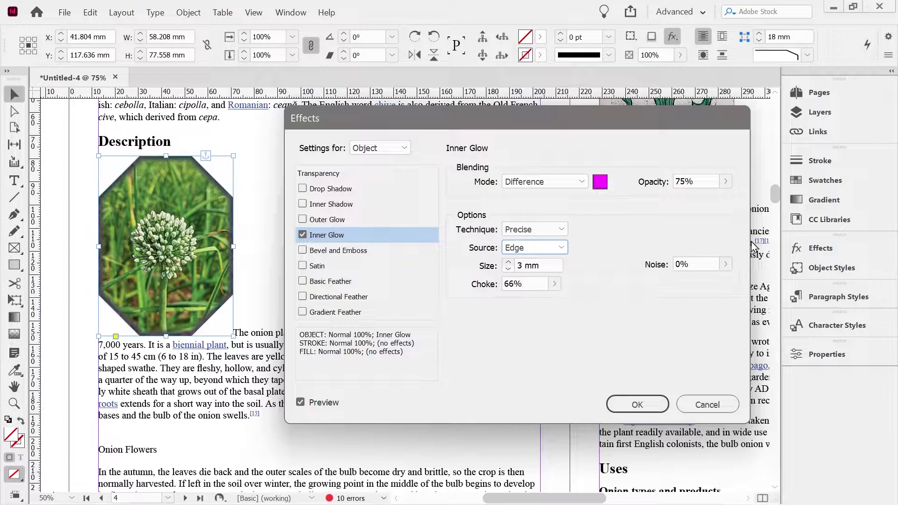
left_click(726, 264)
left_click_drag(671, 281, 730, 289)
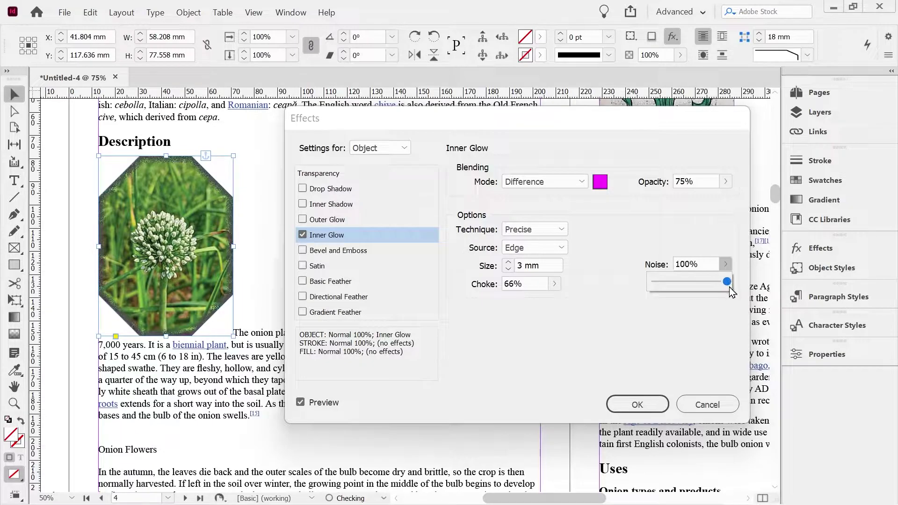
left_click(637, 404)
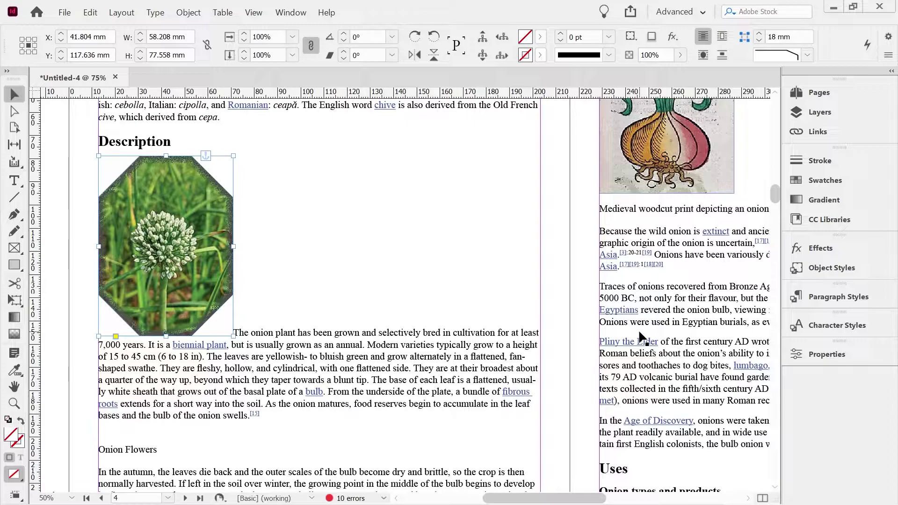
Select the inline octagonal onion photo and show its properties, including Text Wrap
left_click(299, 363)
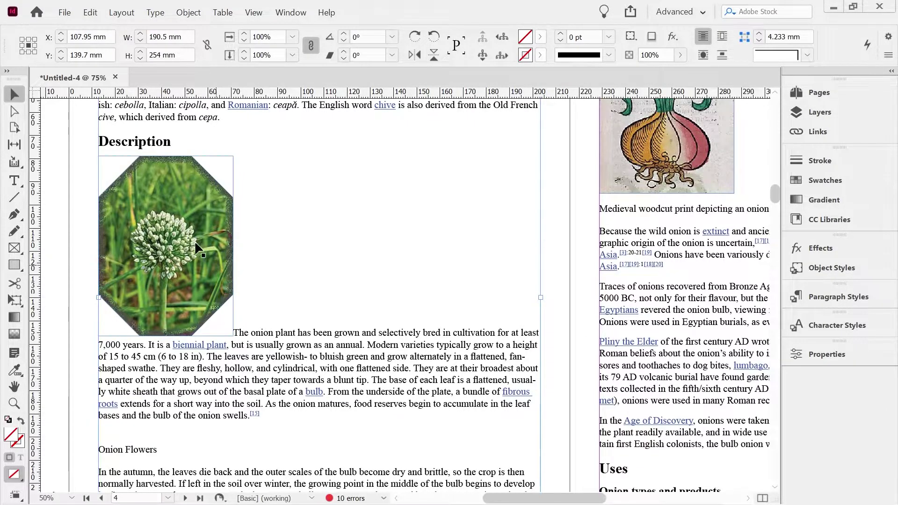
left_click(182, 204)
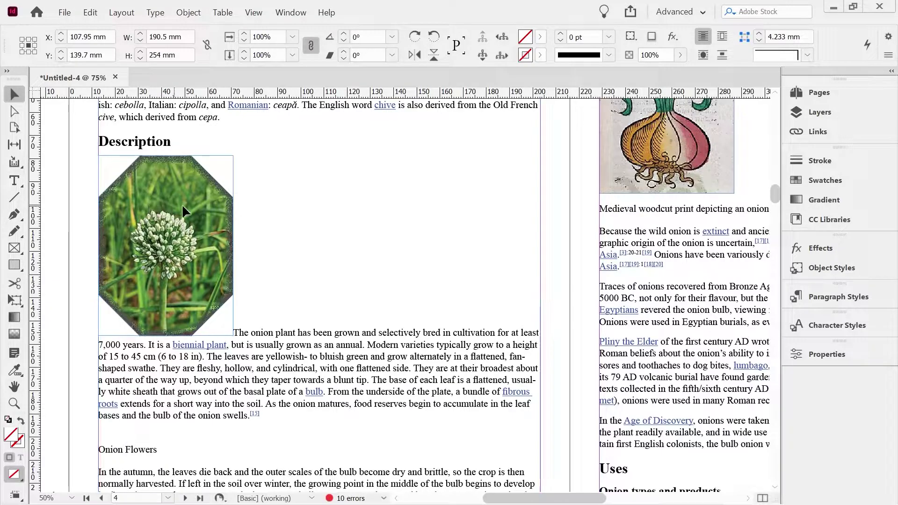
left_click(183, 313)
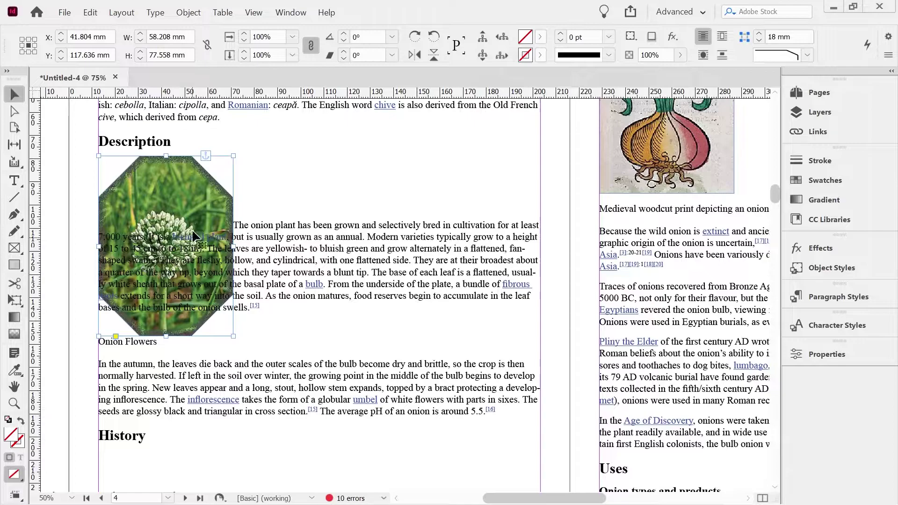
left_click(826, 355)
scroll(742, 368, "down", 3)
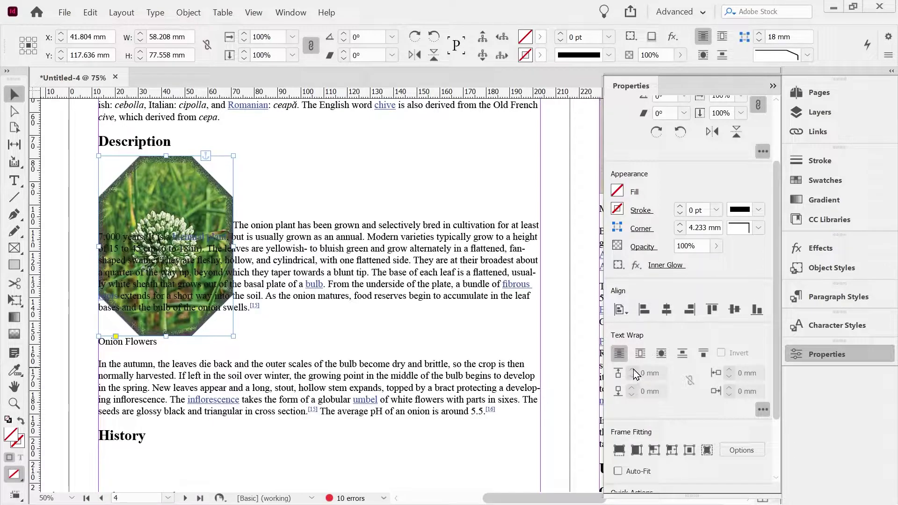
Wrap the text around the photo's shape with an 8 mm top offset
left_click(661, 353)
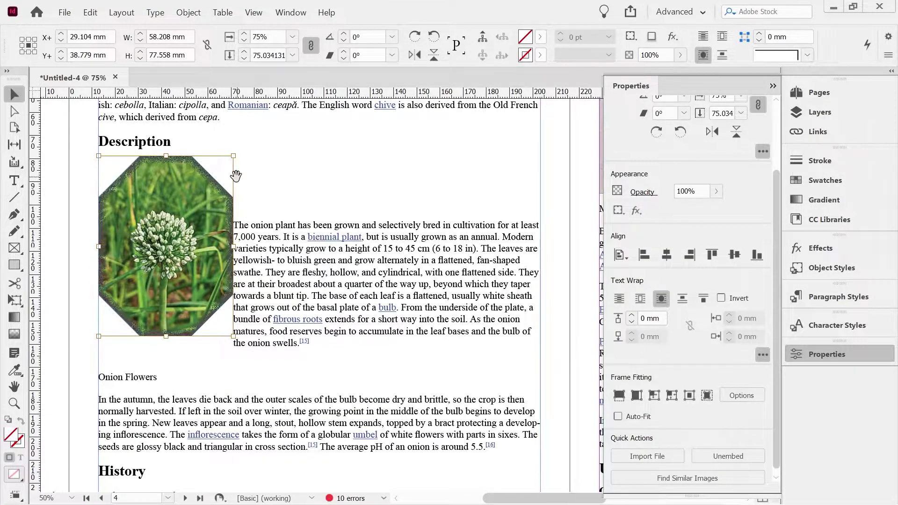
left_click(632, 324)
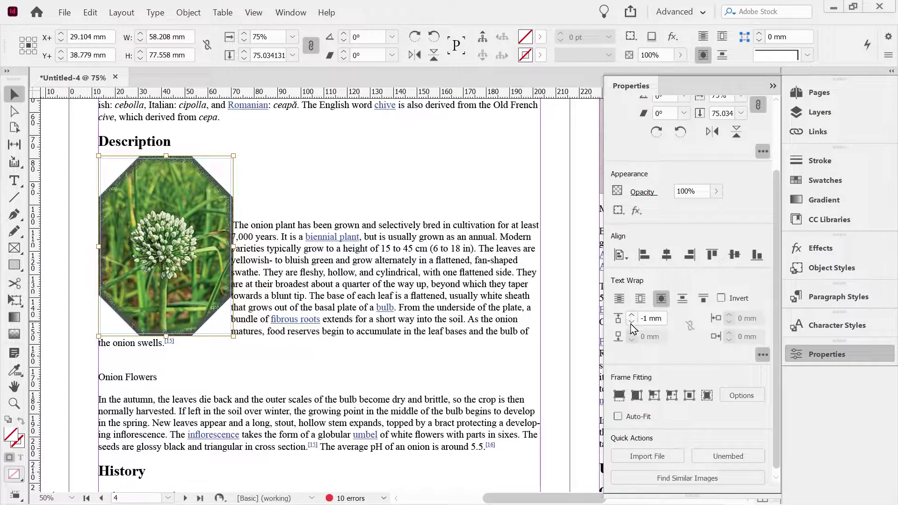
left_click(632, 324)
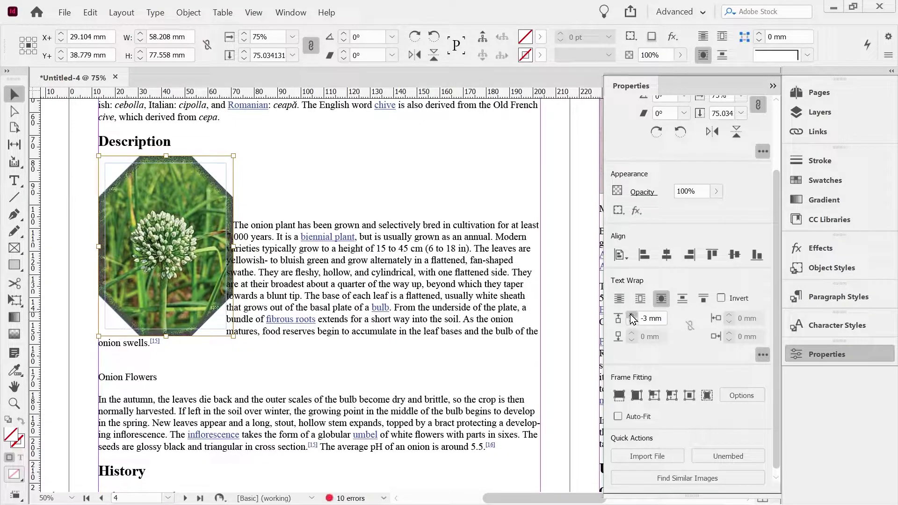
left_click(632, 317)
left_click(632, 316)
left_click(631, 316)
left_click(632, 316)
left_click(631, 316)
left_click(632, 316)
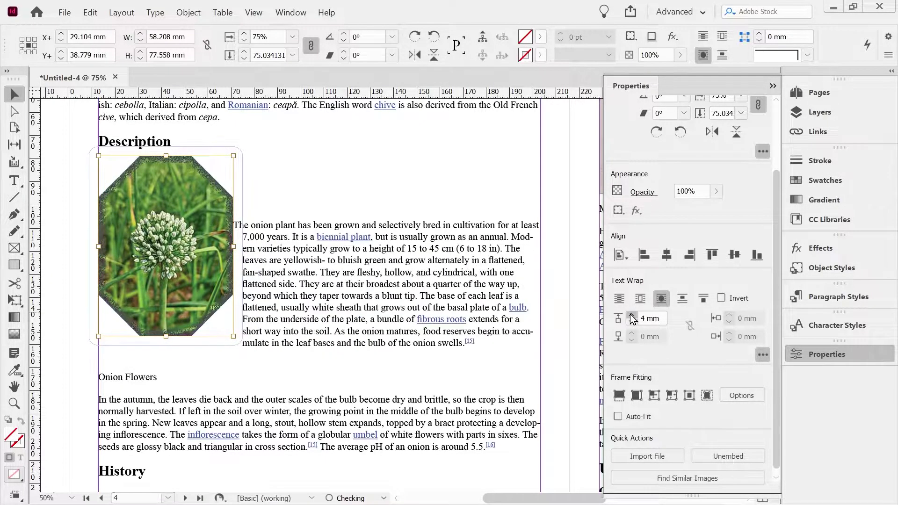
left_click(631, 316)
left_click(632, 316)
left_click(631, 316)
left_click(632, 316)
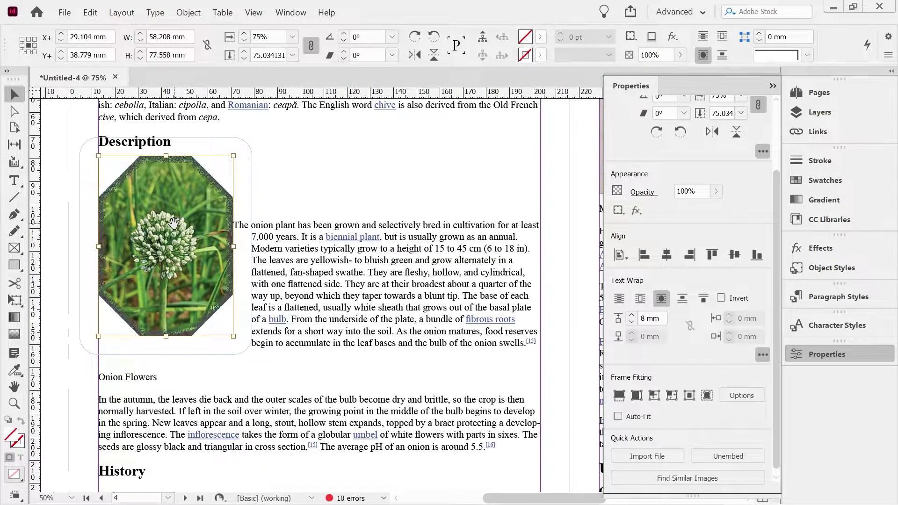
Reposition the inline photo frame within the body text and reselect it
left_click_drag(173, 222, 175, 250)
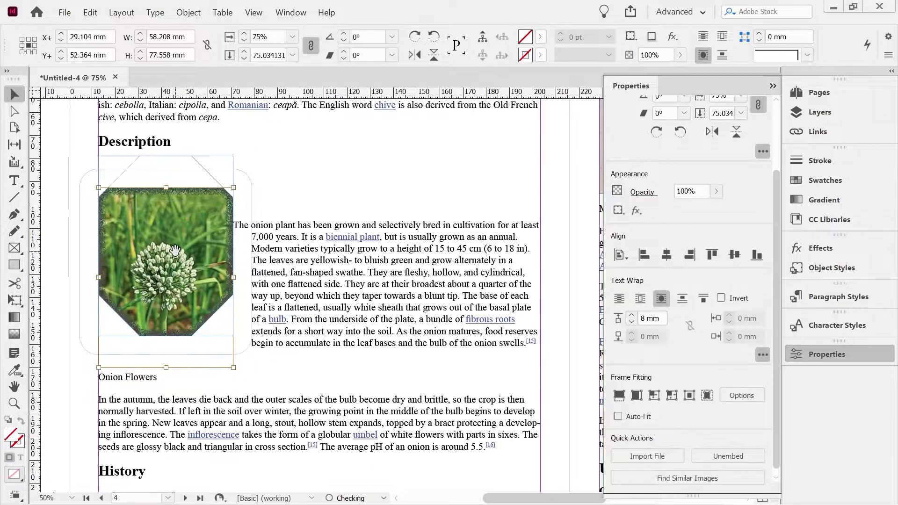
key("ctrl+z")
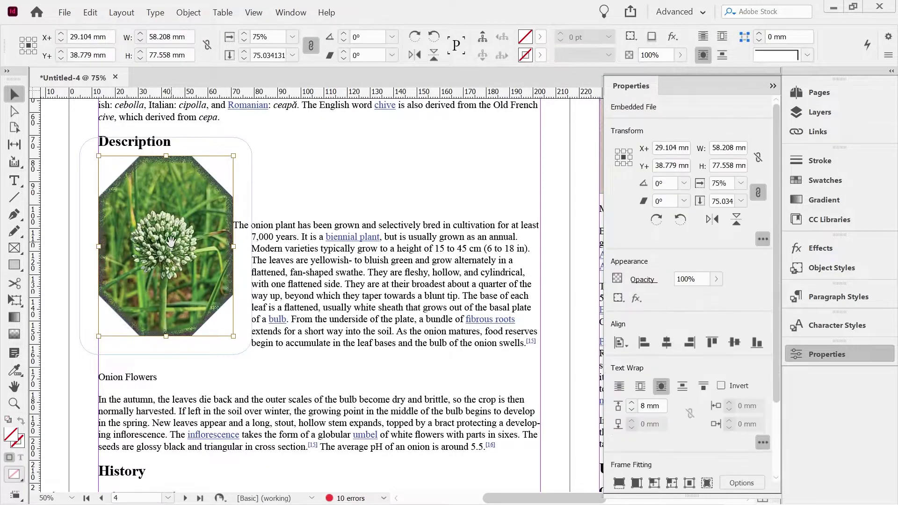
left_click(223, 226)
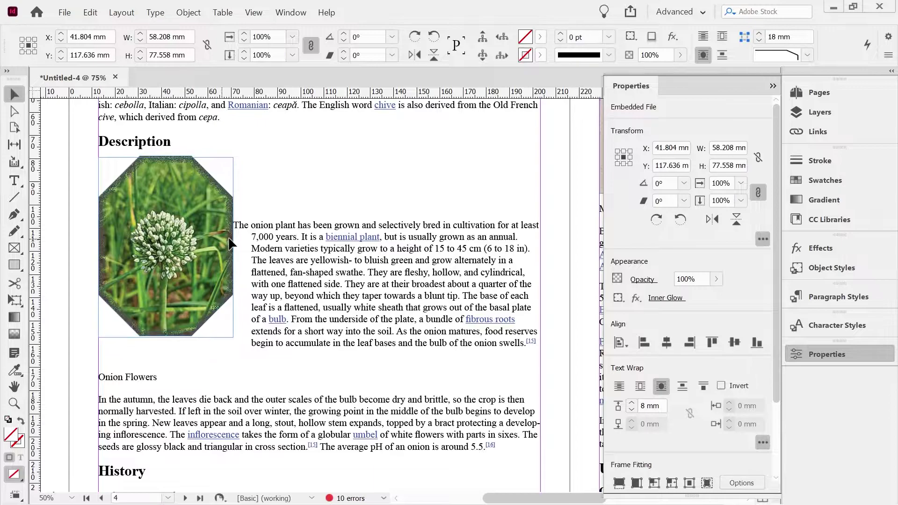
mouse_move(223, 226)
left_mouse_down()
mouse_move(223, 239)
mouse_move(214, 233)
left_mouse_up()
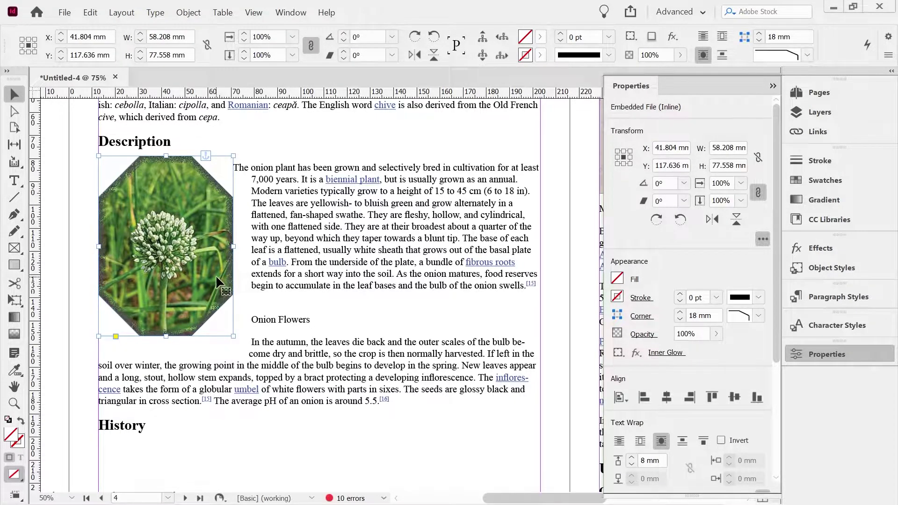
left_click(266, 172)
double_click(266, 172)
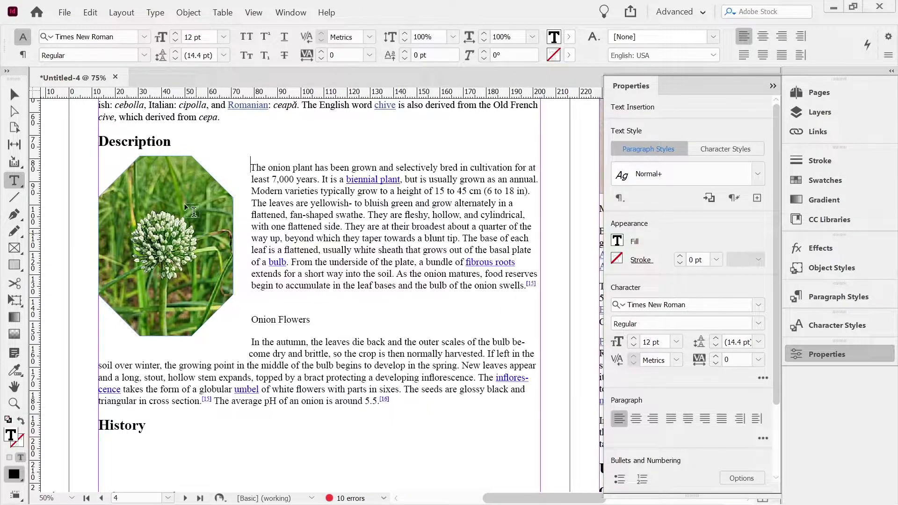
key("Escape")
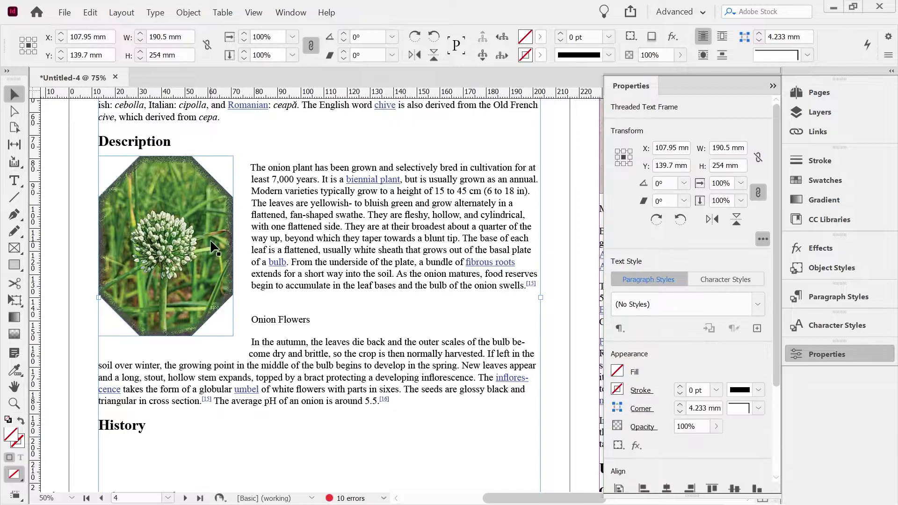
left_click(180, 229)
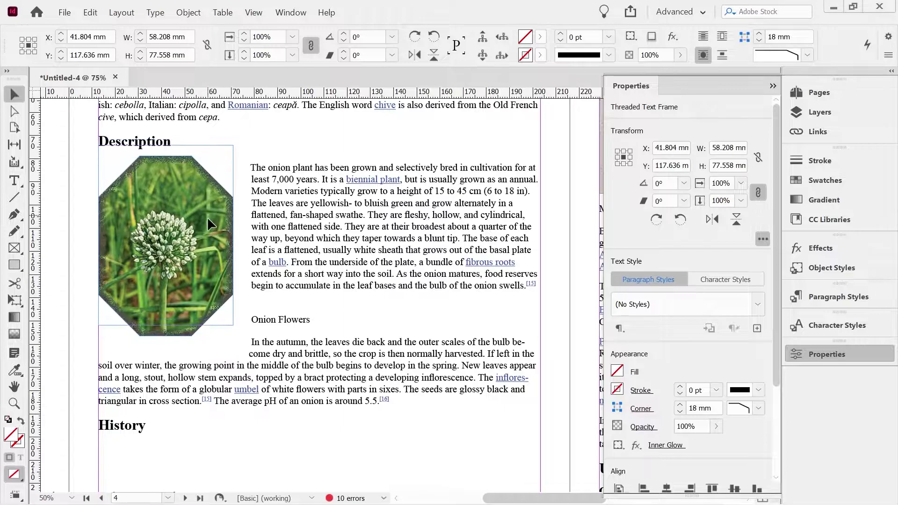
Move the inline photo to the paragraph's start and lower its wrap offset
left_click(207, 217)
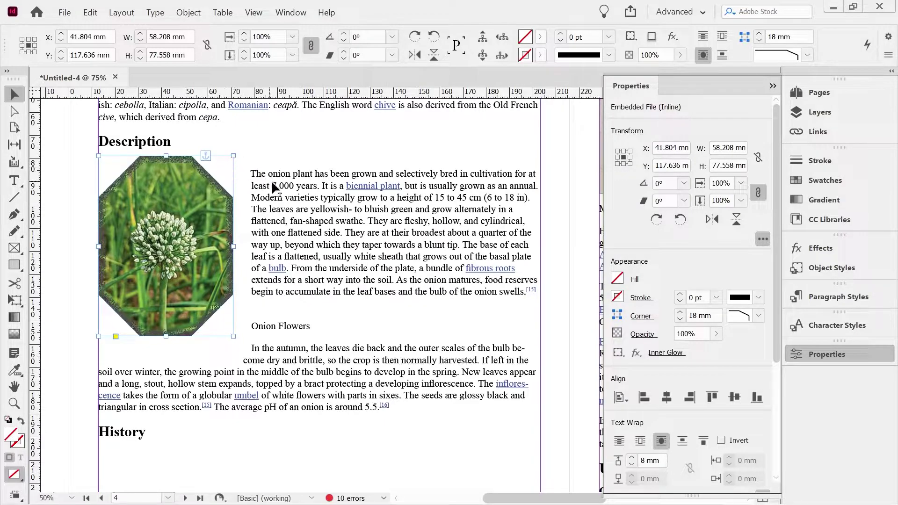
left_click_drag(305, 215, 304, 215)
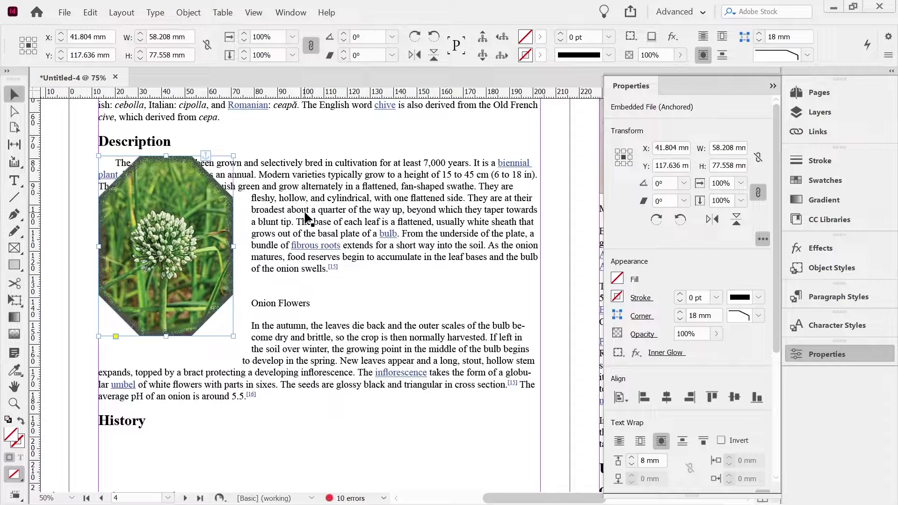
key("ctrl+z")
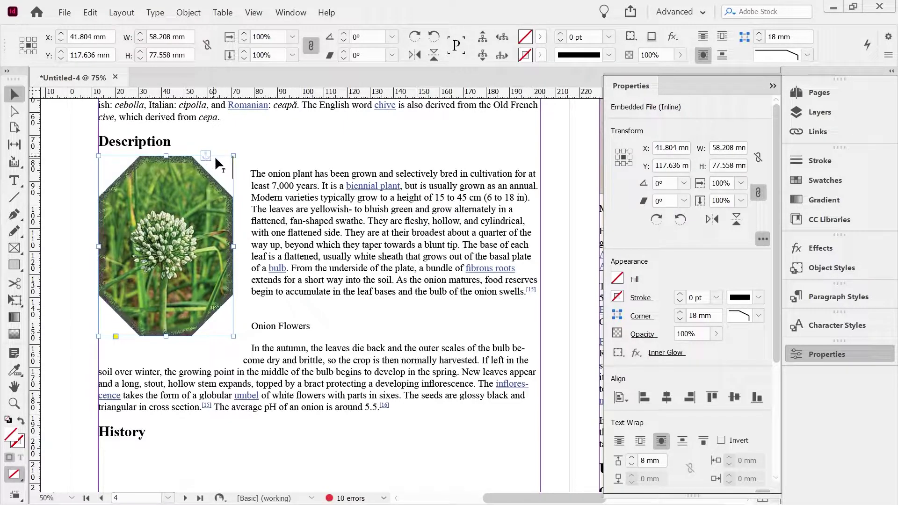
left_click_drag(250, 175, 250, 175)
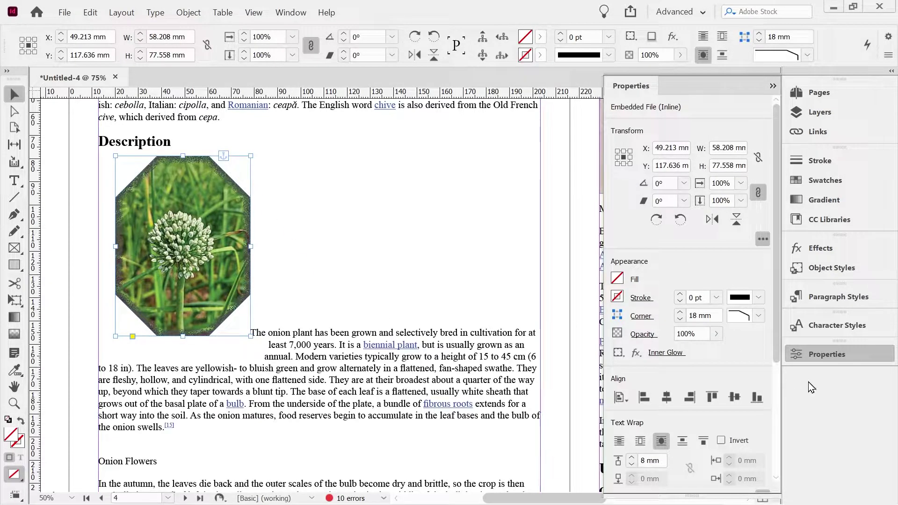
scroll(671, 383, "down", 4)
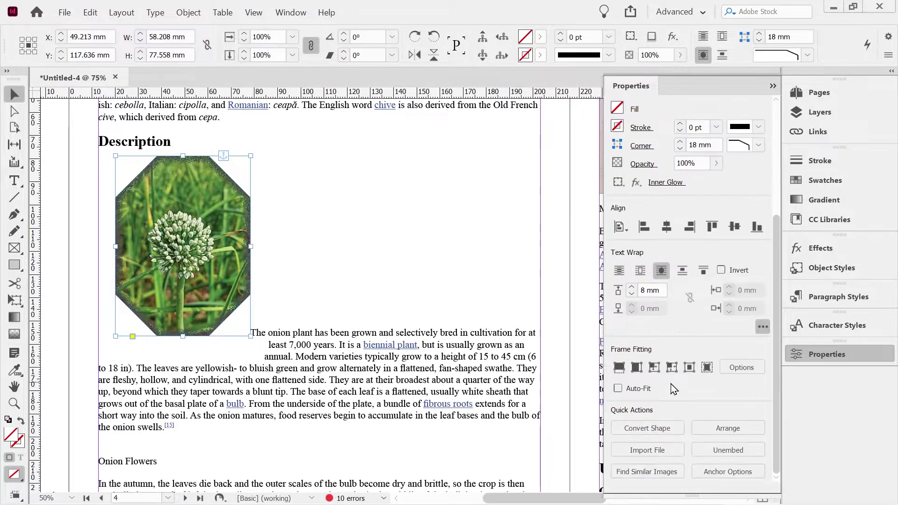
left_click(632, 295)
left_click(632, 295)
left_click(632, 295)
left_click(632, 294)
left_click(633, 295)
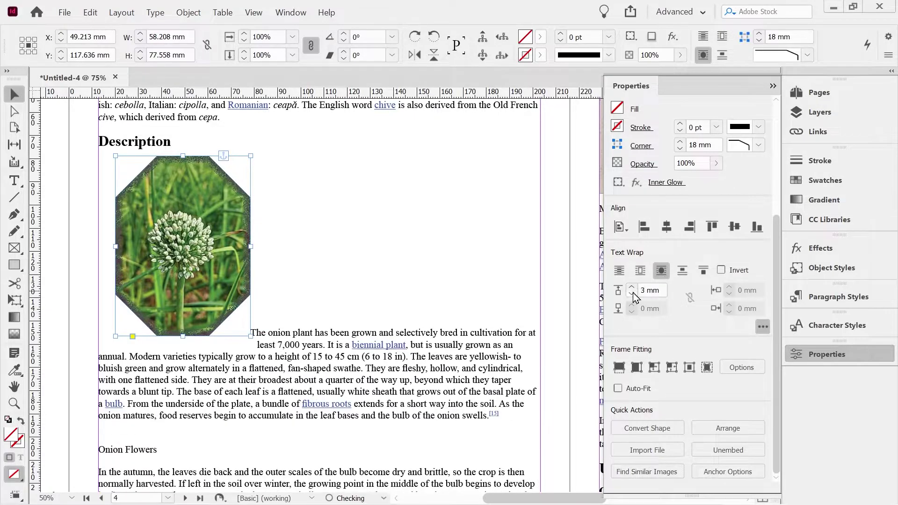
Place the photo beside the paragraph with a 5 mm wrap, enlarged to about 68.7 × 91.5 mm
left_click_drag(184, 206, 181, 287)
left_click_drag(181, 228, 188, 262)
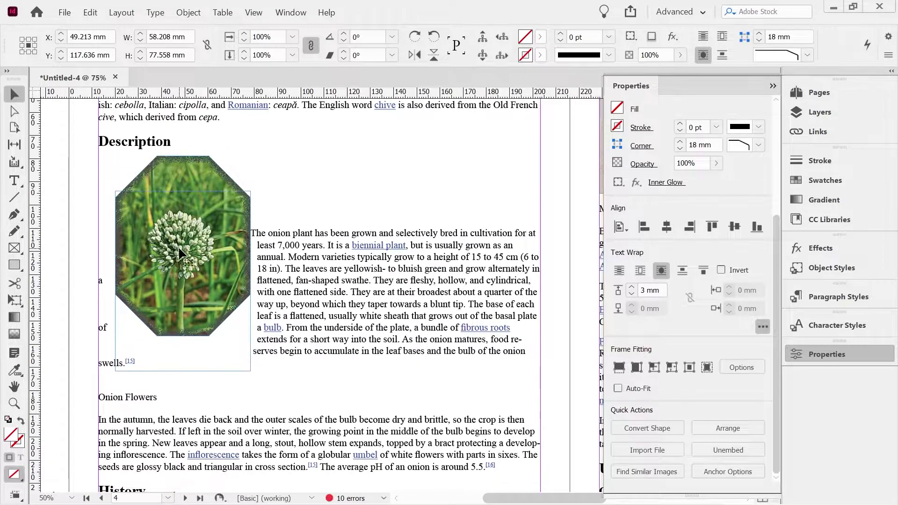
left_click_drag(178, 206, 183, 213)
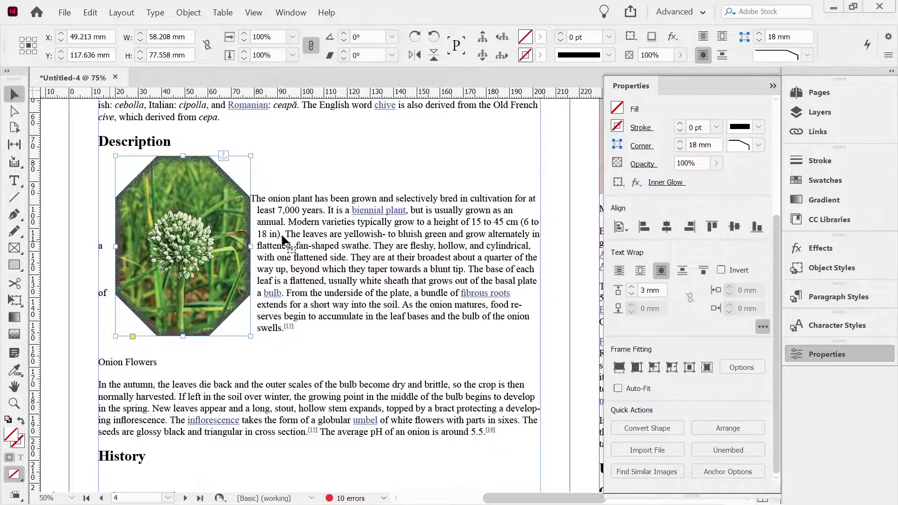
left_click(632, 295)
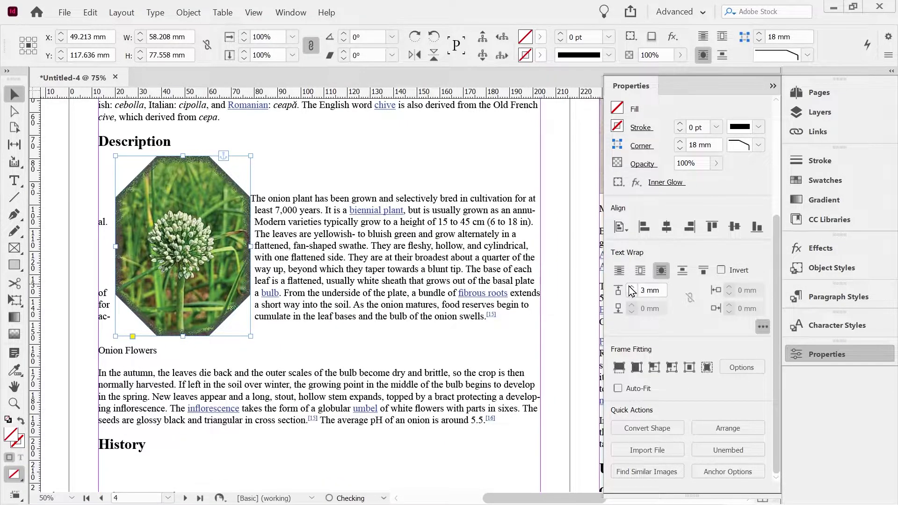
left_click(631, 287)
left_click(631, 286)
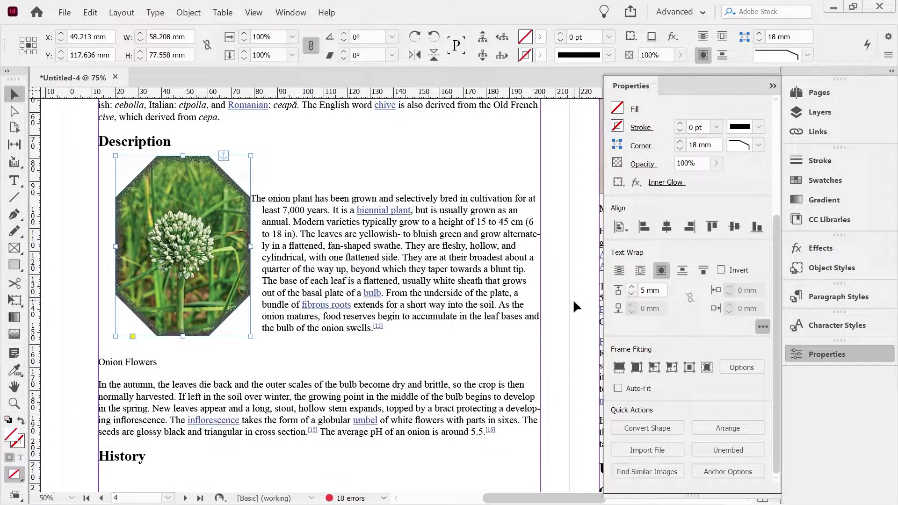
left_click(196, 236)
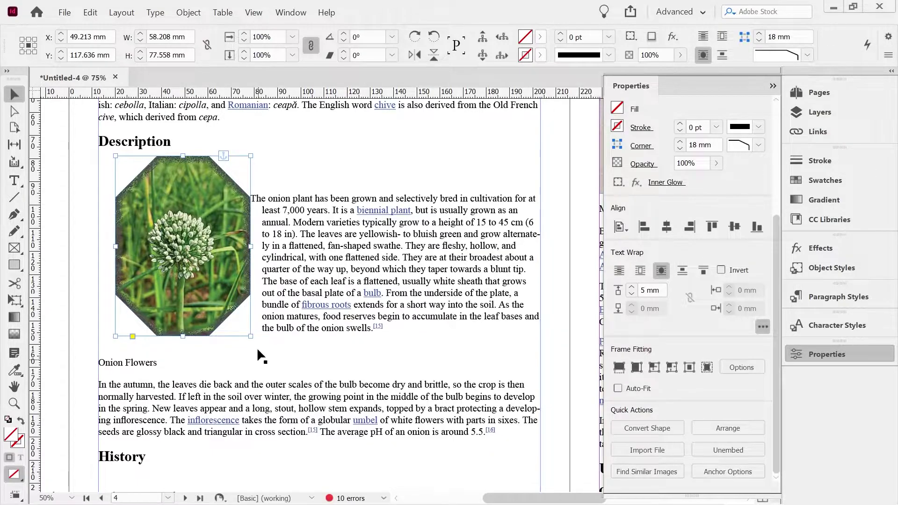
left_click_drag(253, 248, 275, 254)
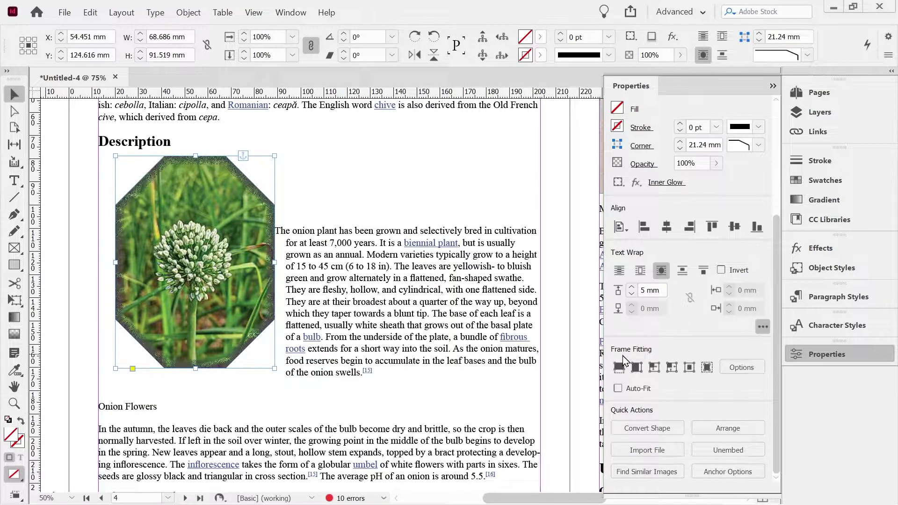
Change the photo's wrap offset to 7 mm and return to the Selection tool
left_click(633, 293)
left_click(631, 287)
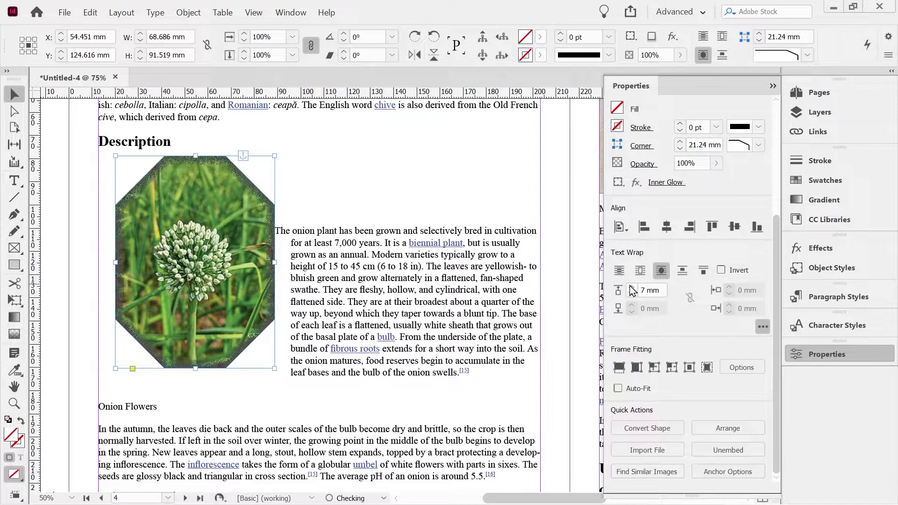
double_click(293, 246)
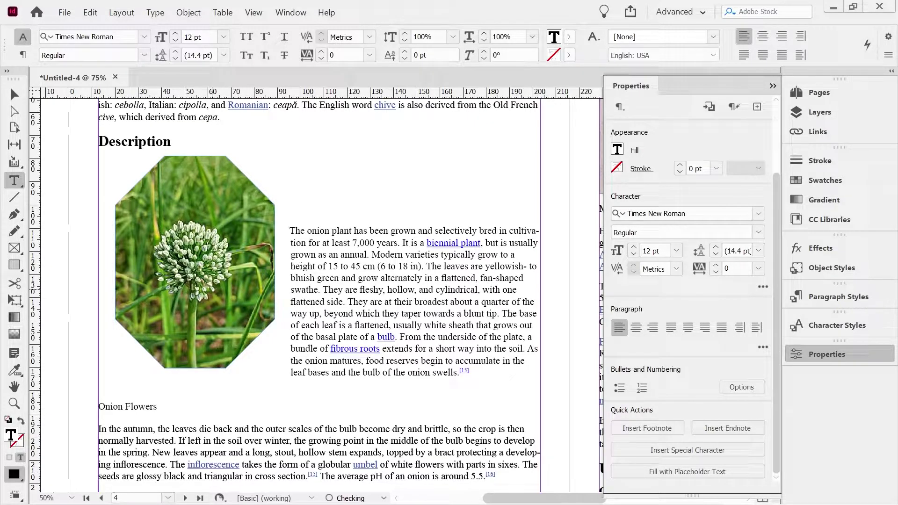
left_click(346, 283)
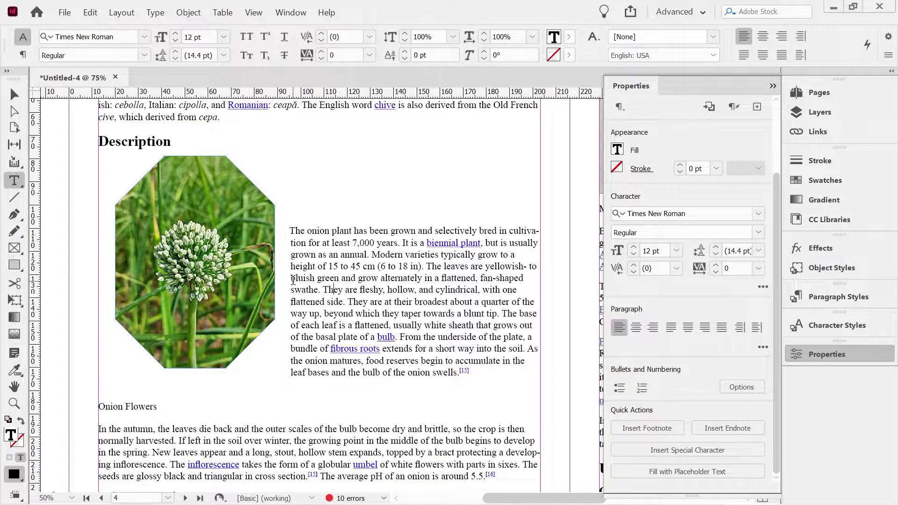
key("ctrl+shift+a")
key("v")
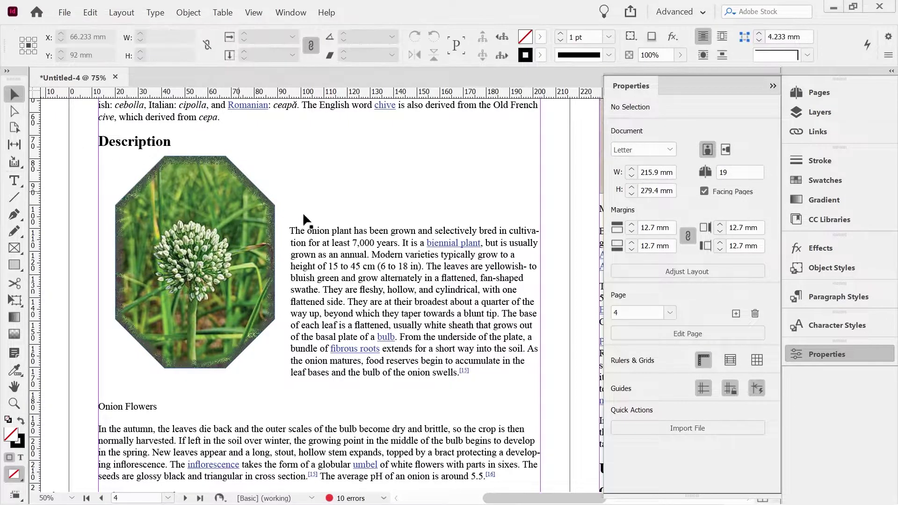
Anchor the octagonal onion photo inline by dragging its frame's anchor square into the article text
left_click(326, 239)
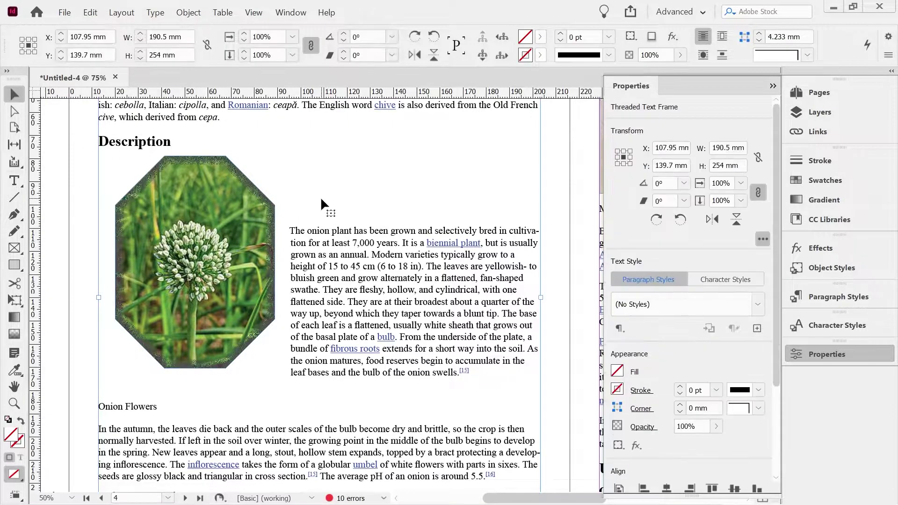
double_click(297, 226)
key("ctrl+shift+a")
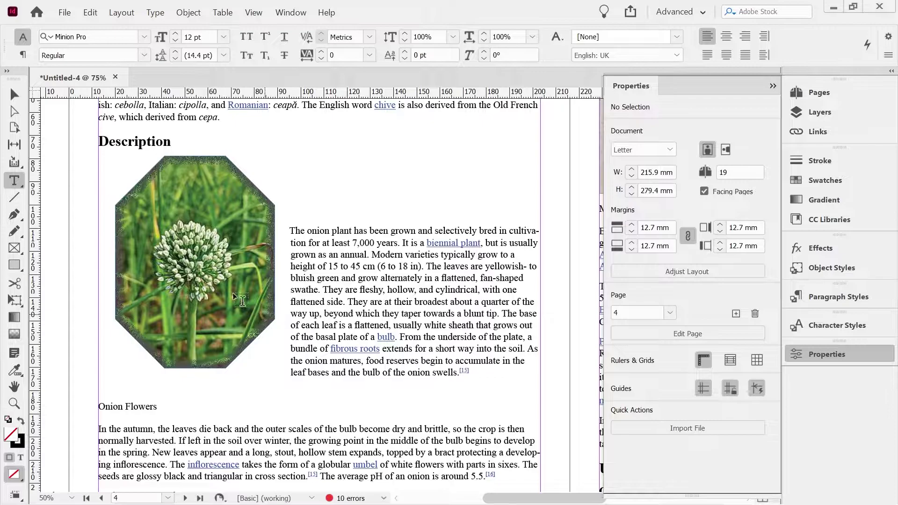
left_click(196, 235, "ctrl")
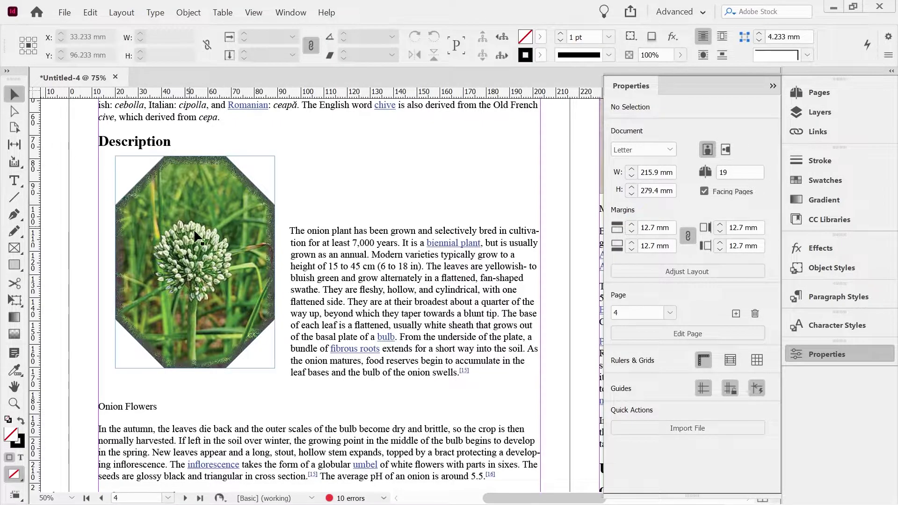
left_click(197, 235)
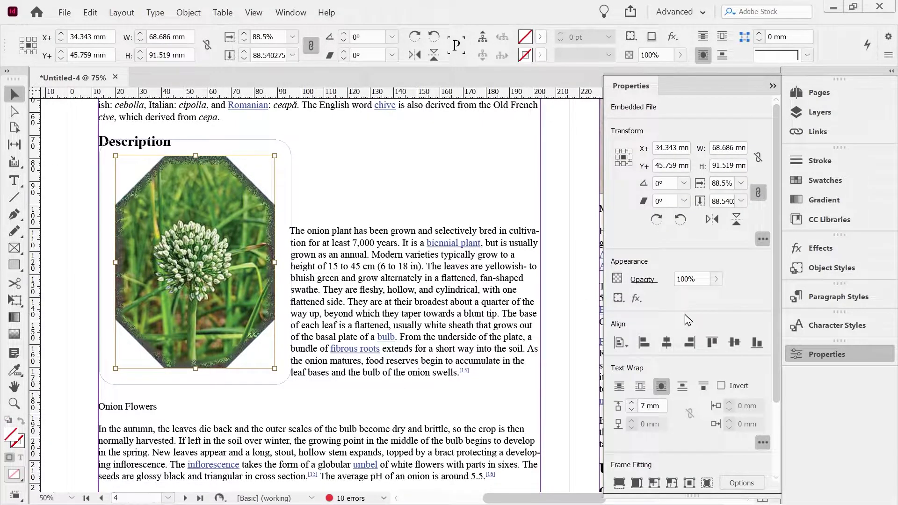
scroll(685, 314, "down", 2)
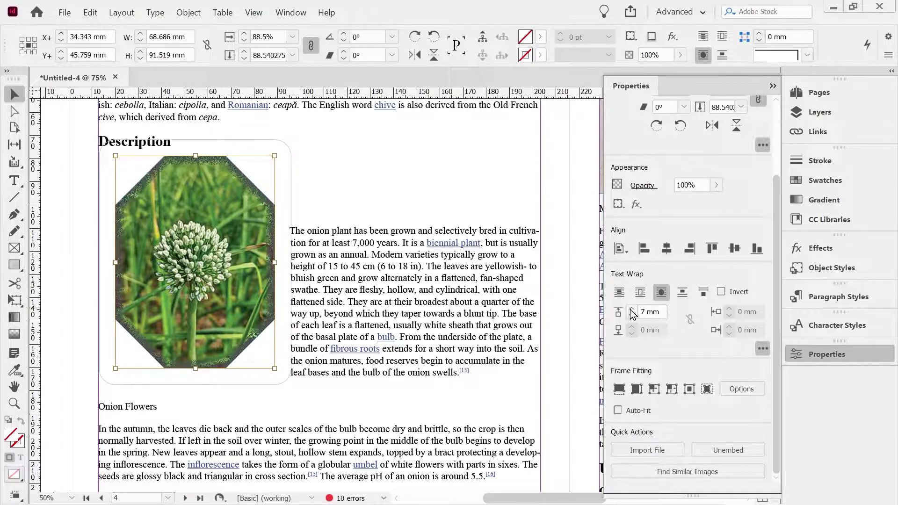
left_click(186, 290)
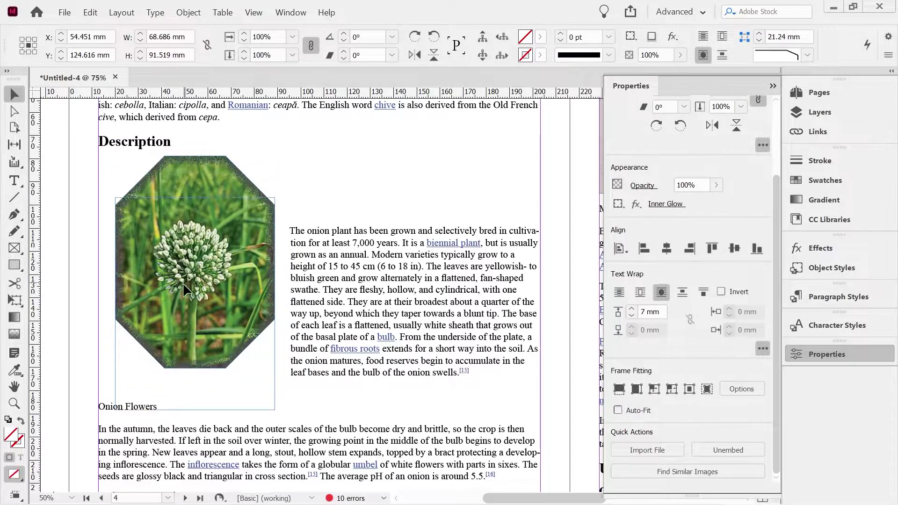
left_click_drag(186, 289, 184, 299)
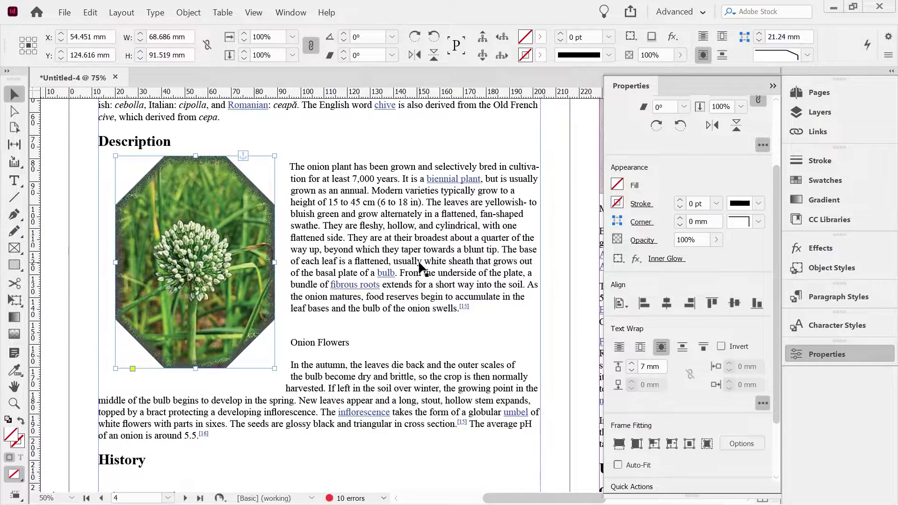
Reselect the inline photo to confirm it is anchored in the text
left_click(92, 171)
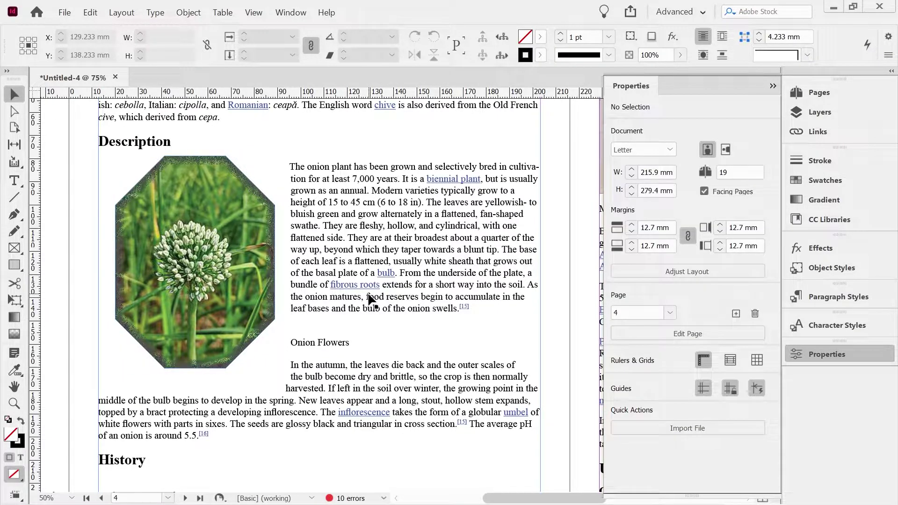
left_click(209, 210)
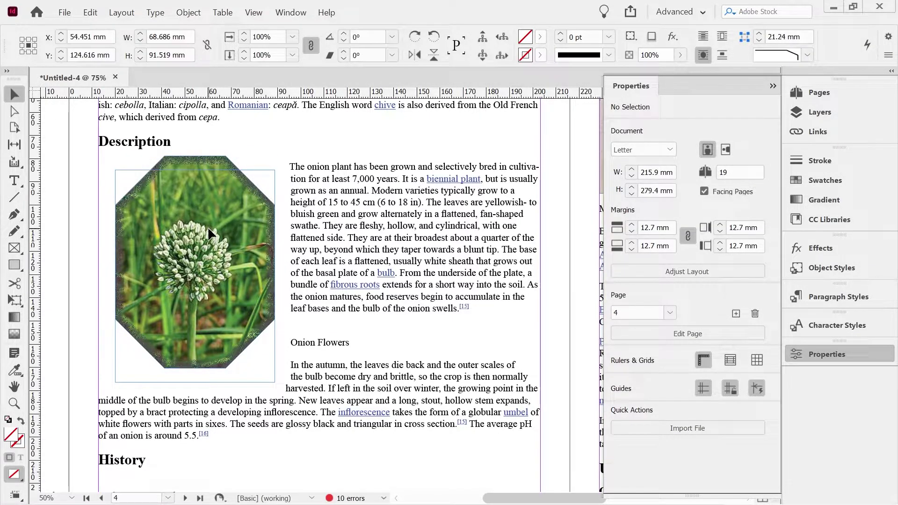
left_click(208, 207)
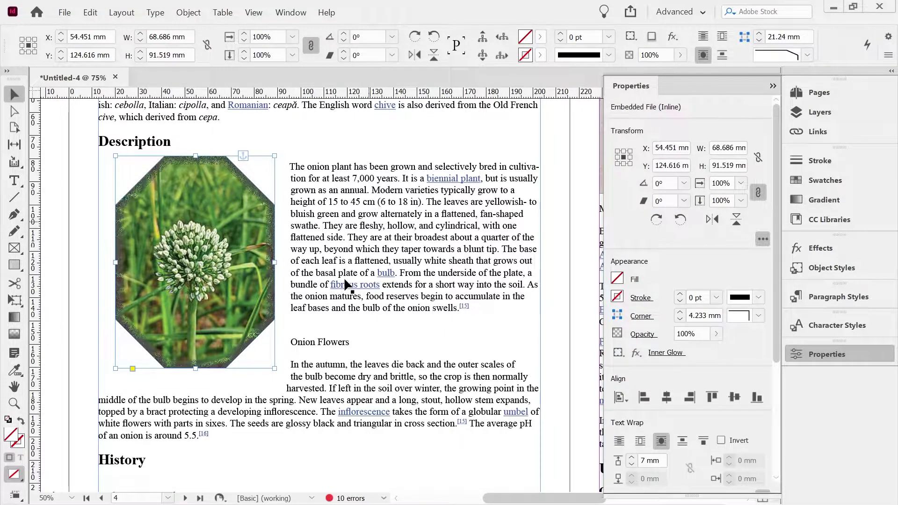
double_click(293, 342)
Break the line before Onion Flowers so it runs full width below the photo
left_click(292, 341)
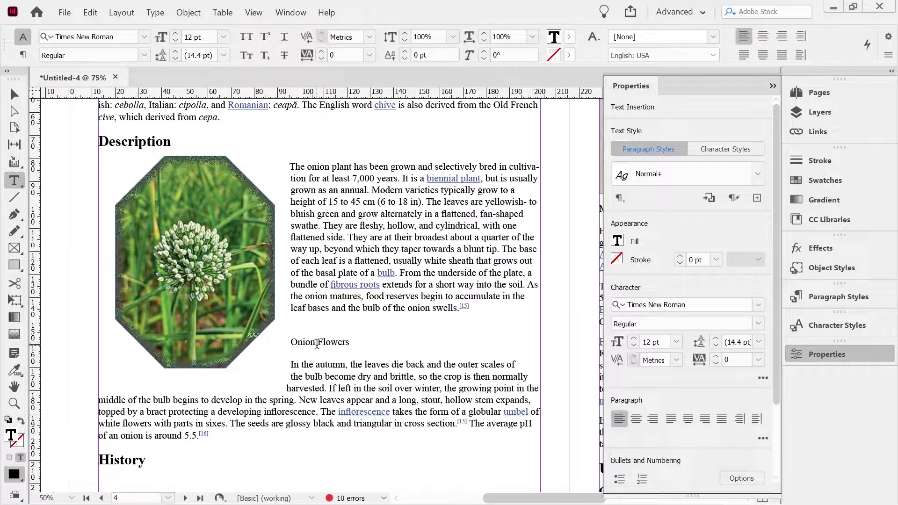
key("Return")
key("Return")
key("Return")
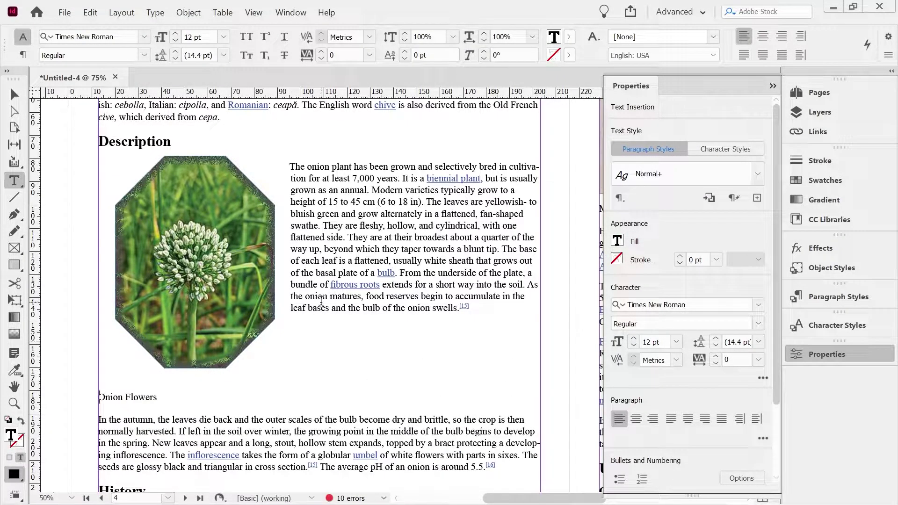
left_click(291, 171)
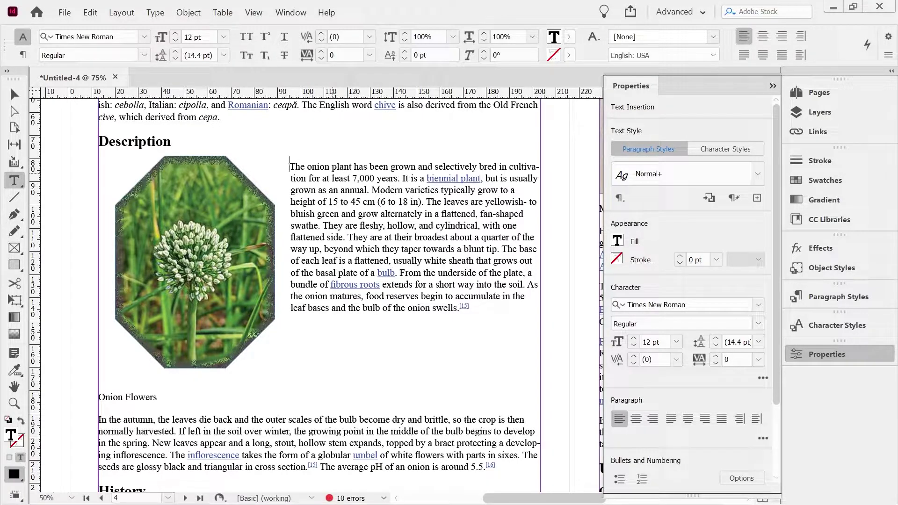
key("Return")
key("Return")
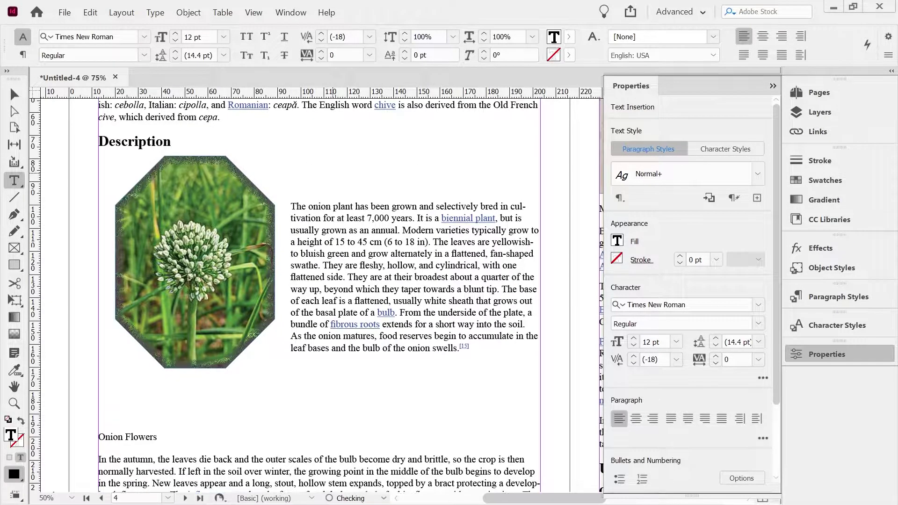
key("BackSpace")
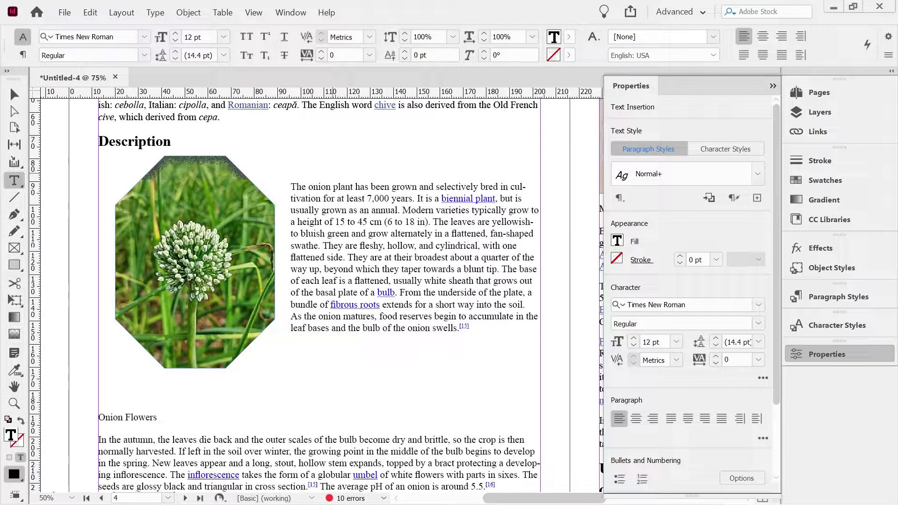
key("Return")
key("BackSpace")
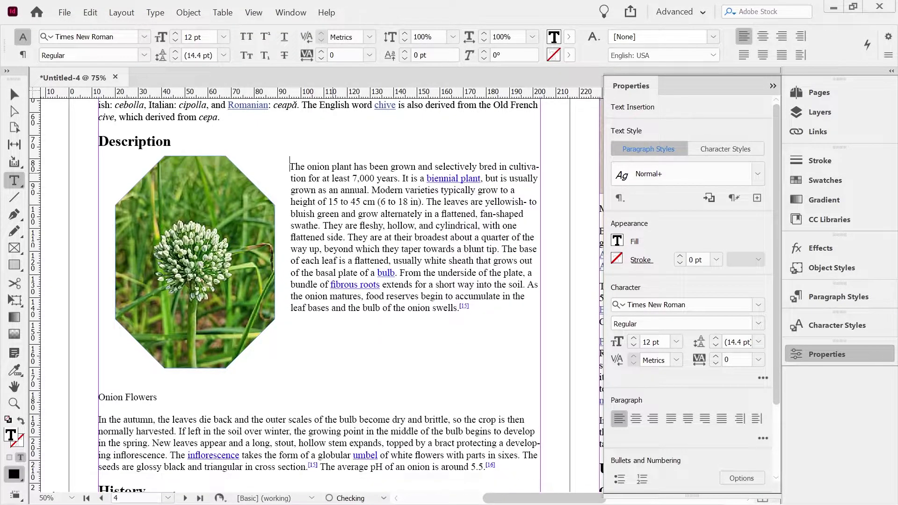
key("Return")
key("Return")
key("Return")
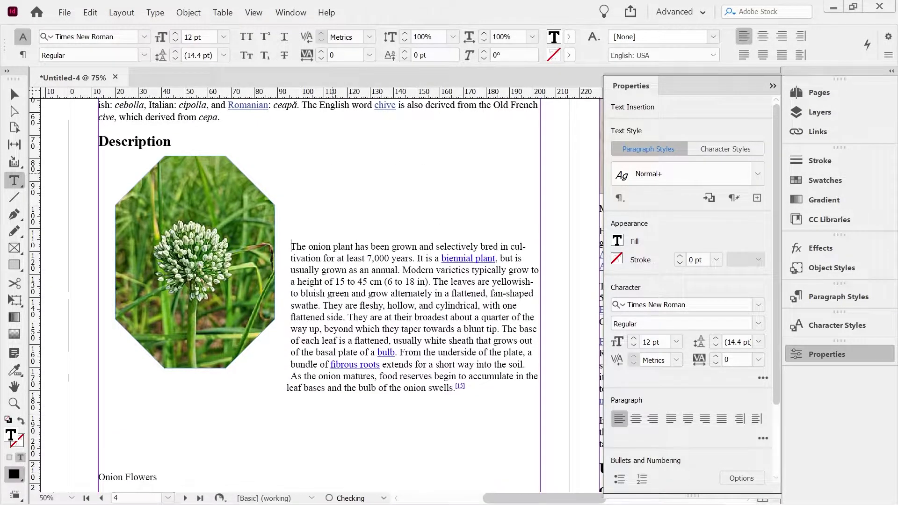
key("BackSpace")
key("BackSpace")
key("BackSpace")
key("BackSpace")
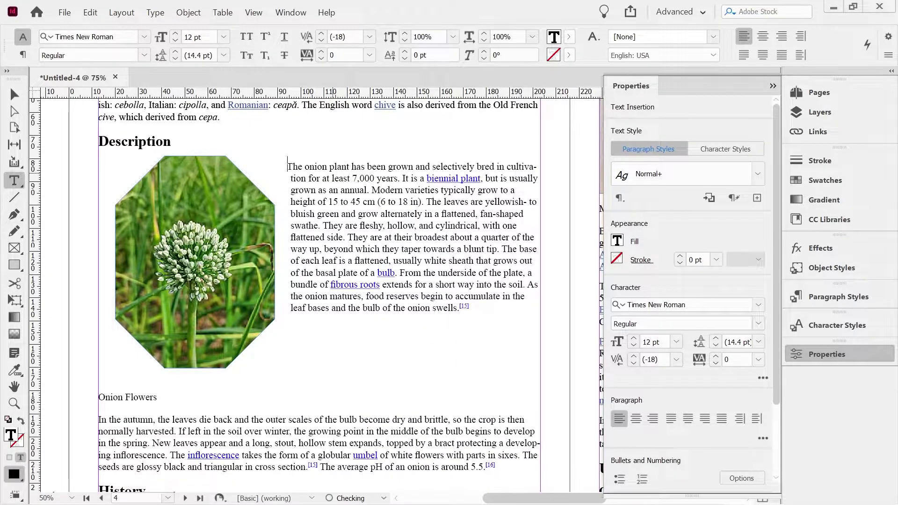
key("Return")
key("Return")
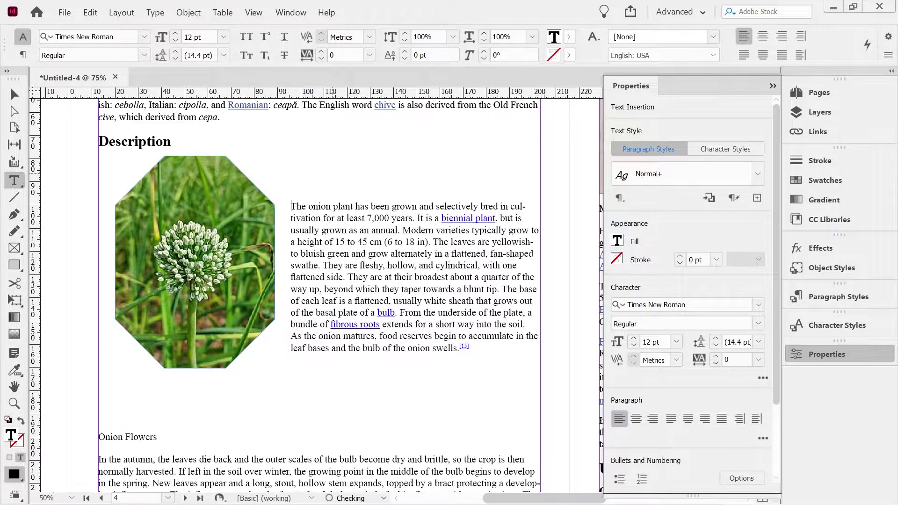
key("BackSpace")
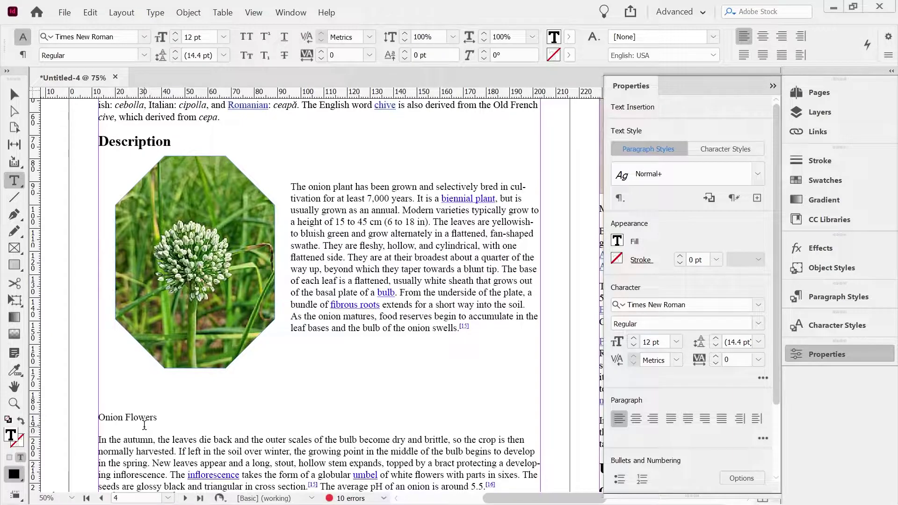
Add an empty line under the Description heading, then select several lines of the onion paragraph
left_click(225, 444)
left_click(214, 135)
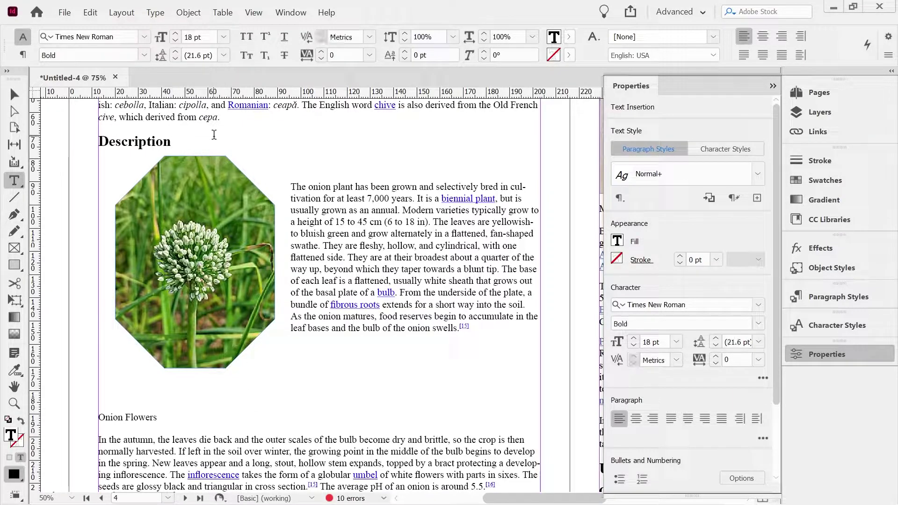
key("Return")
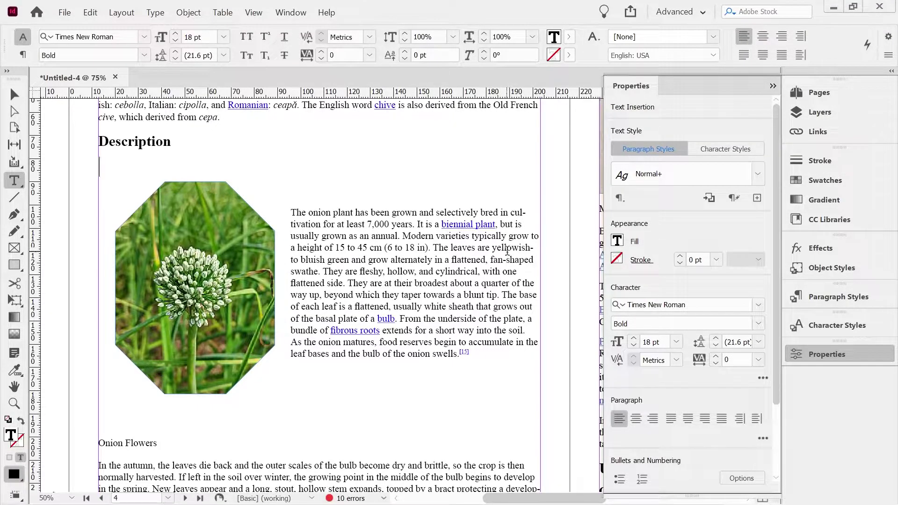
left_click(532, 211)
left_click_drag(533, 211, 432, 329)
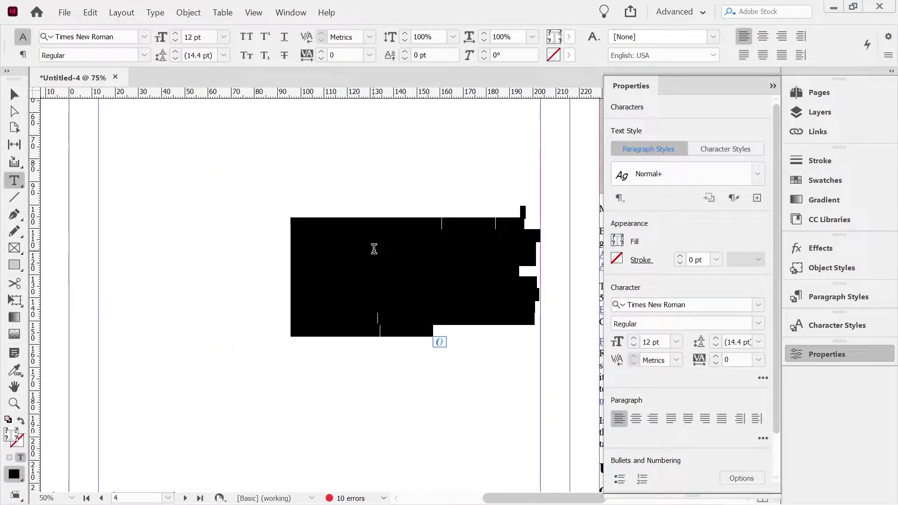
key("ctrl+z")
left_click_drag(308, 198, 354, 269)
left_click(335, 210)
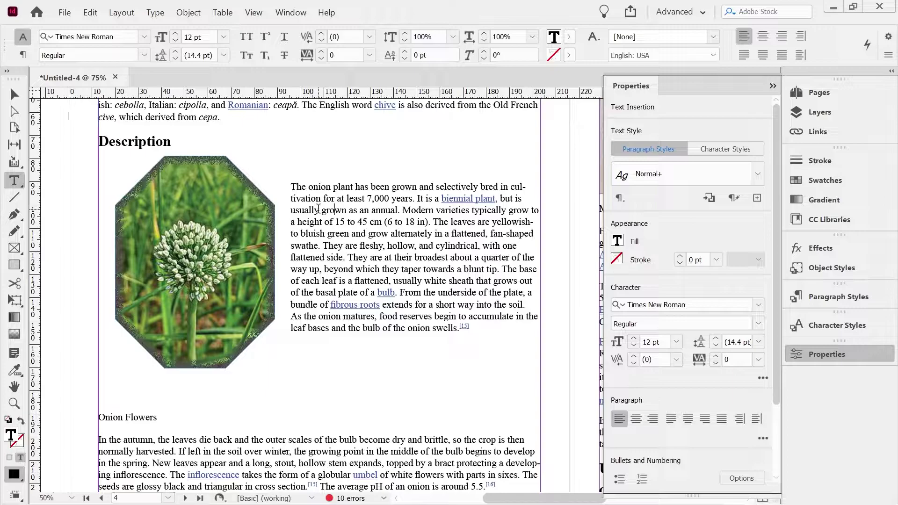
left_click(174, 142)
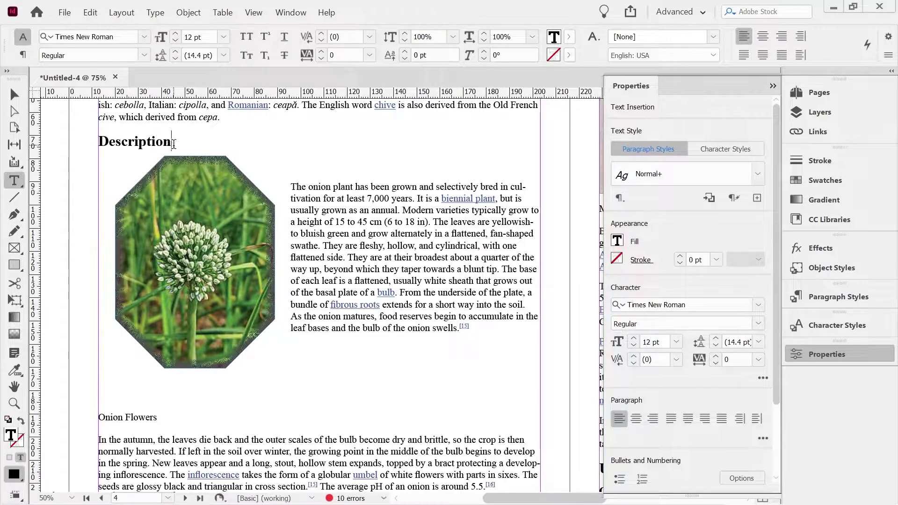